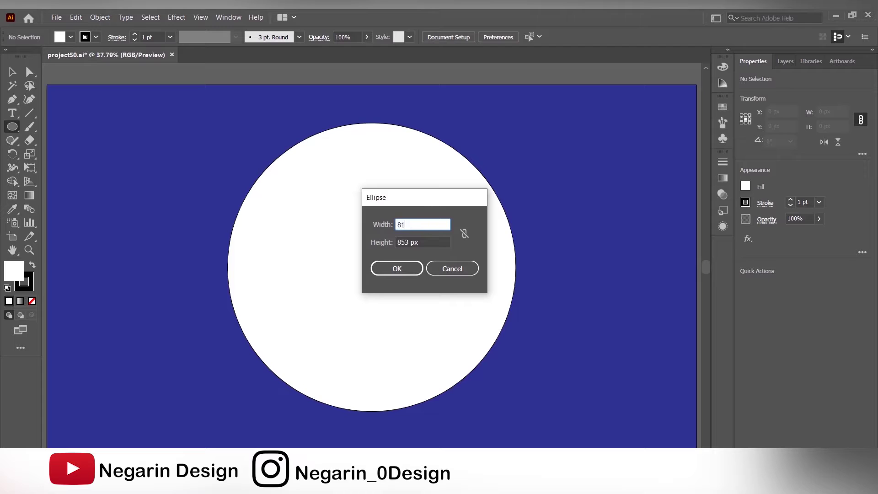
# - Create an 810 by 810 px circle and centre it on the artboard inside the larger white circle
pyautogui.press('Tab')
pyautogui.click(397, 268)
pyautogui.press('v')
pyautogui.click(786, 286)
pyautogui.click(837, 286)
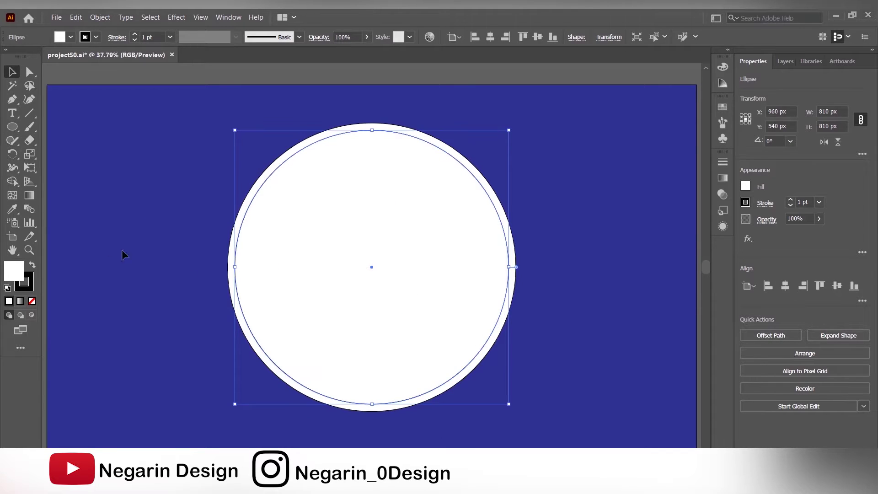
# - Apply a white-to-black linear gradient to the inner circle and move its midpoint to about 66%
pyautogui.doubleClick(29, 195)
pyautogui.click(589, 183)
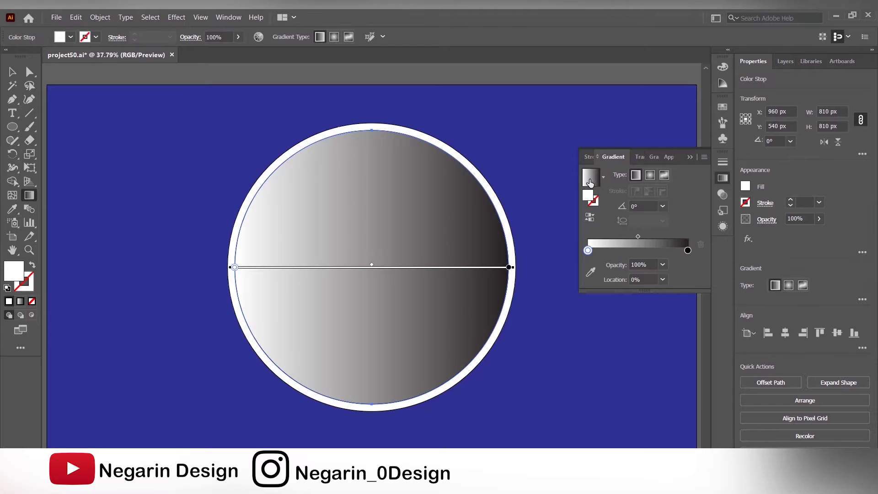
pyautogui.moveTo(642, 236); pyautogui.dragTo(654, 237)
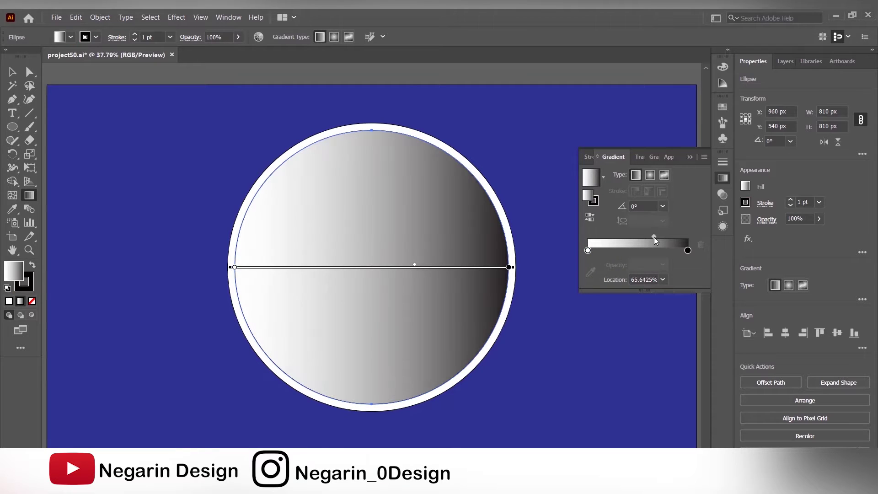
# - Recolour the gradient's black end stop to a dark blue matching the background
pyautogui.doubleClick(688, 251)
pyautogui.click(541, 312)
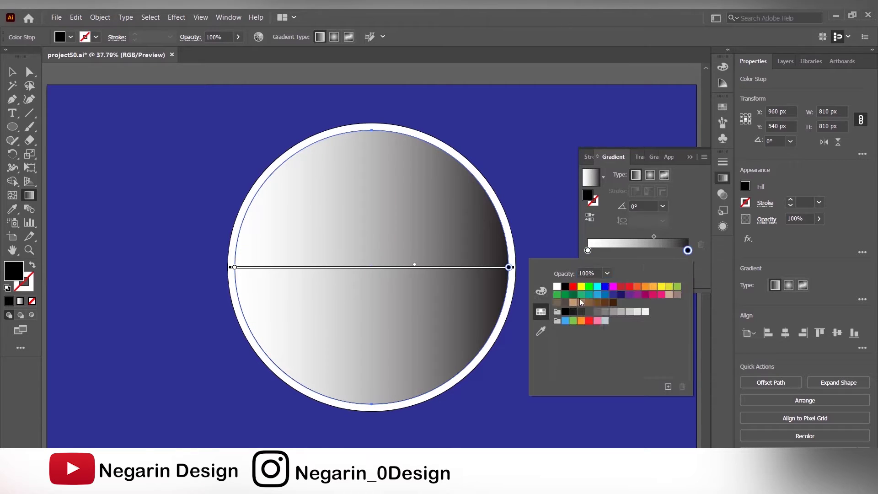
pyautogui.click(605, 289)
pyautogui.click(541, 291)
pyautogui.click(658, 351)
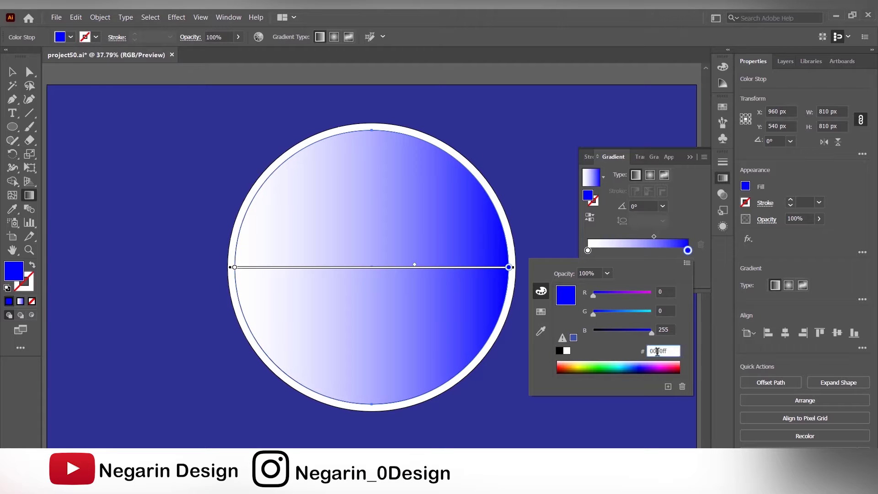
pyautogui.write('2')
pyautogui.click(666, 330)
# - Set the gradient's white start stop to light blue 29abe2
pyautogui.click(589, 251)
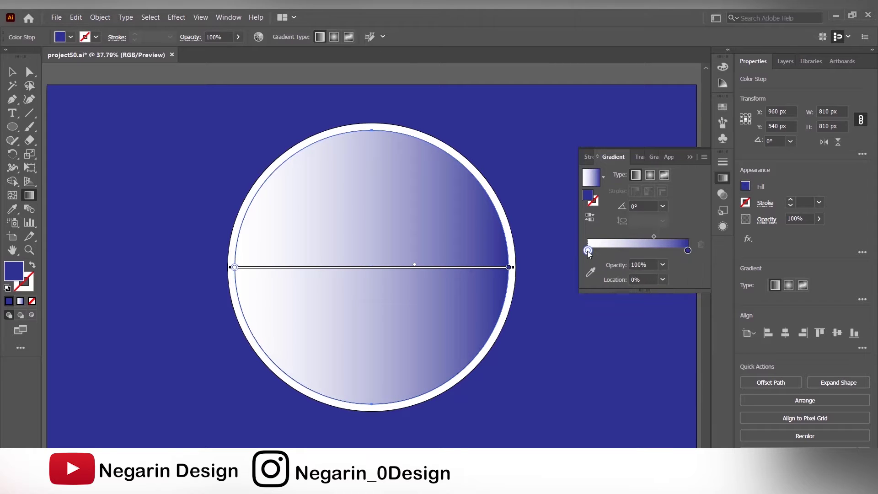
pyautogui.doubleClick(588, 250)
pyautogui.click(541, 312)
pyautogui.click(597, 286)
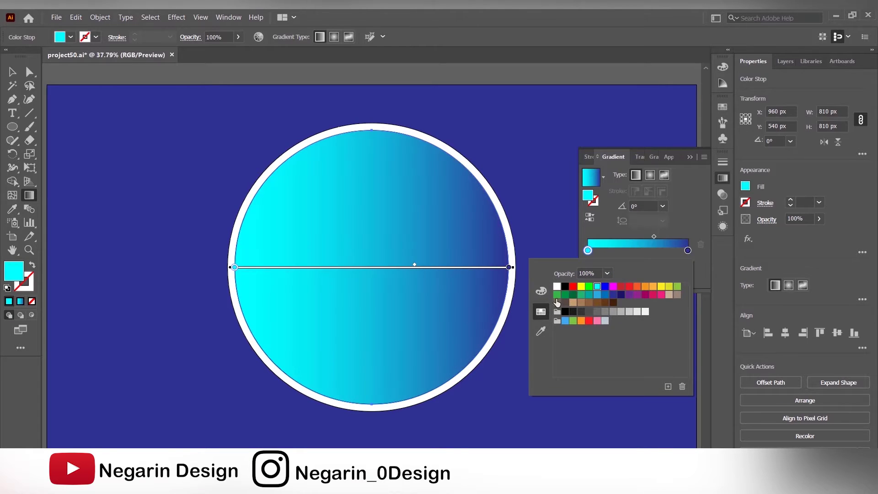
pyautogui.click(541, 290)
pyautogui.doubleClick(658, 351)
pyautogui.write('29abe')
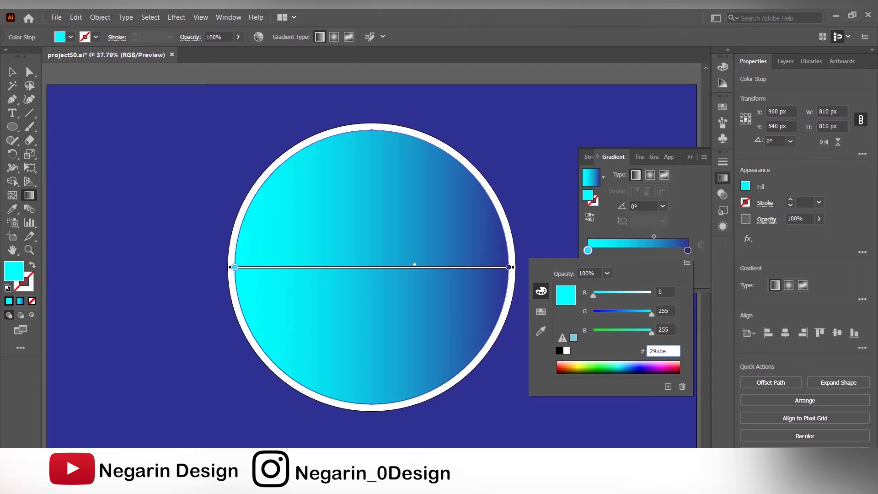
pyautogui.write('2')
pyautogui.click(664, 330)
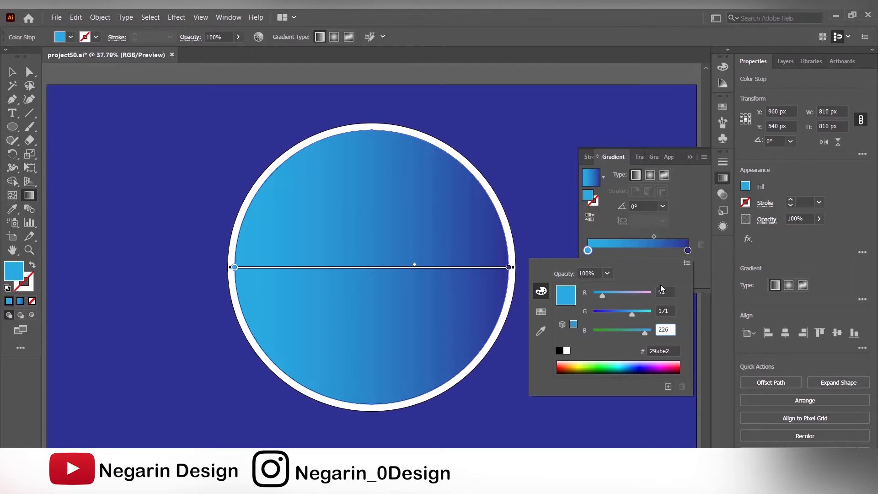
# - Set the gradient angle to 90° and deselect the circle
pyautogui.click(684, 206)
pyautogui.click(664, 208)
pyautogui.click(674, 269)
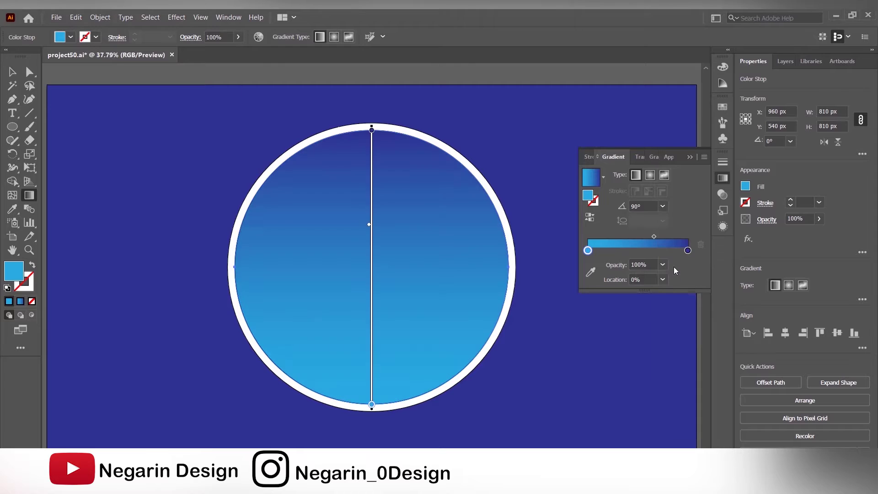
pyautogui.click(689, 157)
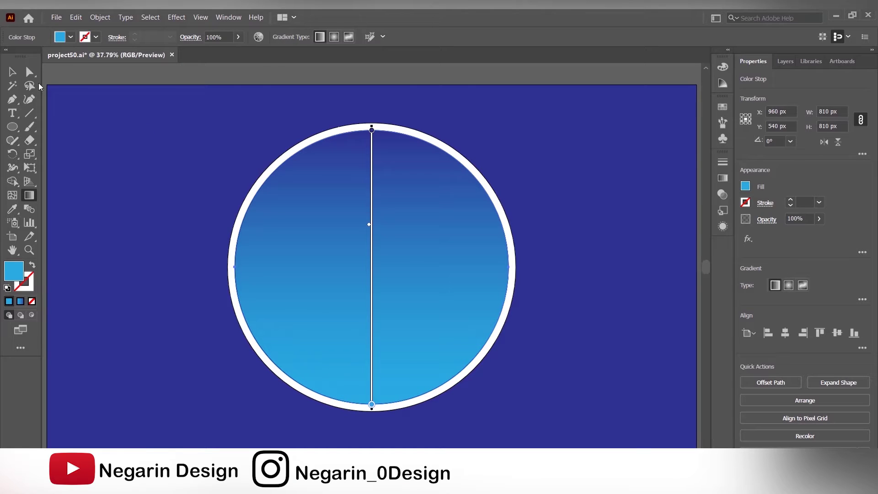
pyautogui.click(11, 73)
pyautogui.click(168, 80)
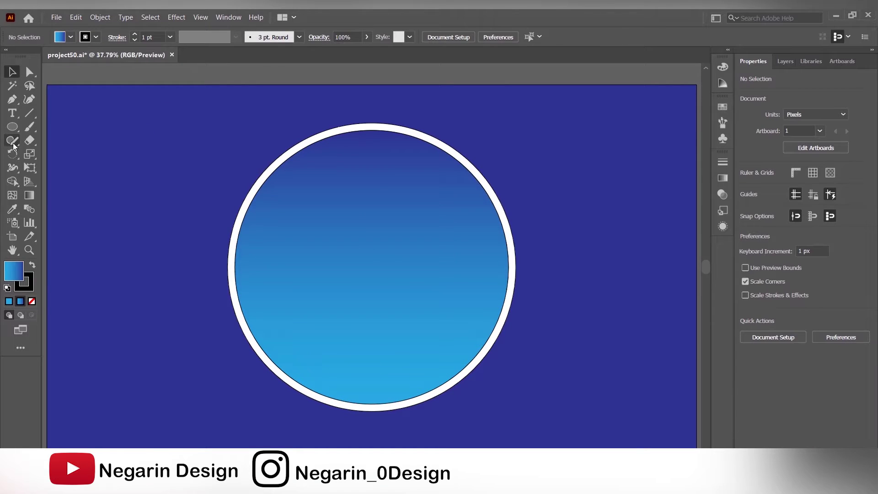
# - Draw a jagged mountain outline about 786 by 579 px and a ridge line about 612 px tall from its peak with the Pencil tool
pyautogui.click(12, 140)
pyautogui.click(50, 155)
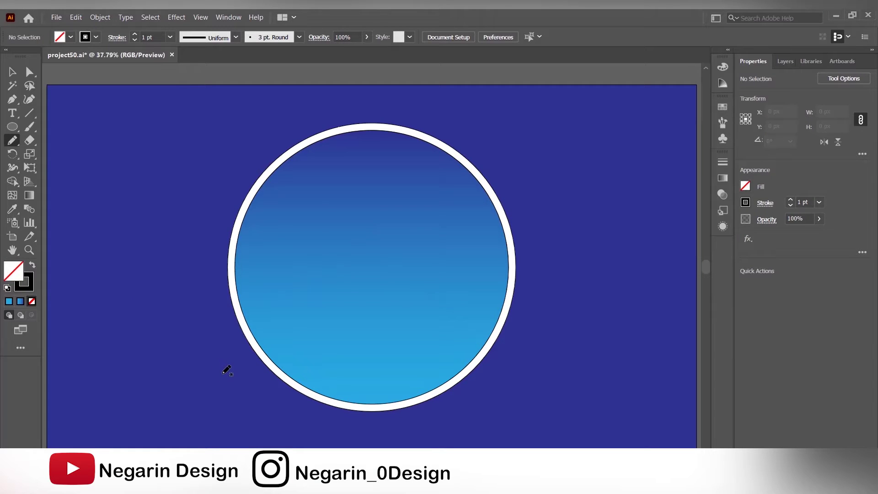
pyautogui.moveTo(222, 368); pyautogui.dragTo(291, 302)
pyautogui.moveTo(398, 268)
pyautogui.mouseDown()
pyautogui.moveTo(411, 296)
pyautogui.moveTo(434, 306)
pyautogui.moveTo(483, 359)
pyautogui.moveTo(461, 410)
pyautogui.moveTo(302, 429)
pyautogui.moveTo(221, 366)
pyautogui.mouseUp()
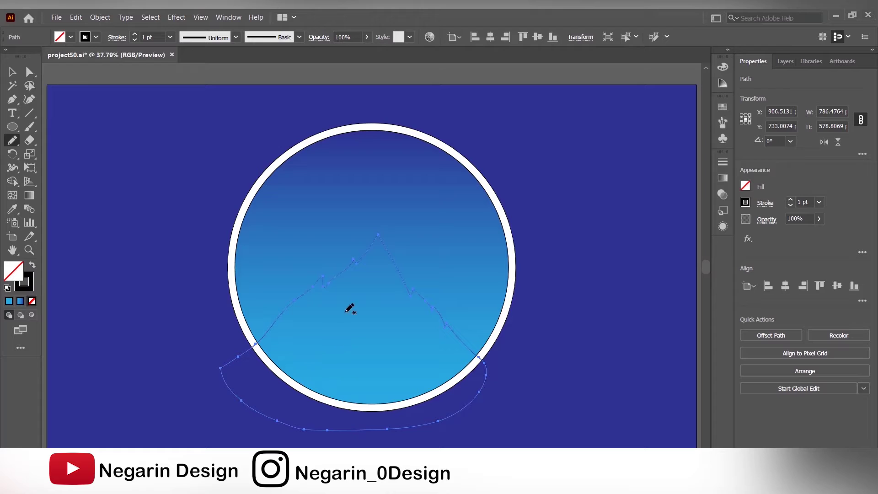
pyautogui.moveTo(381, 253)
pyautogui.mouseDown()
pyautogui.moveTo(384, 307)
pyautogui.moveTo(375, 368)
pyautogui.moveTo(386, 389)
pyautogui.moveTo(396, 390)
pyautogui.moveTo(388, 433)
pyautogui.mouseUp()
pyautogui.press('v')
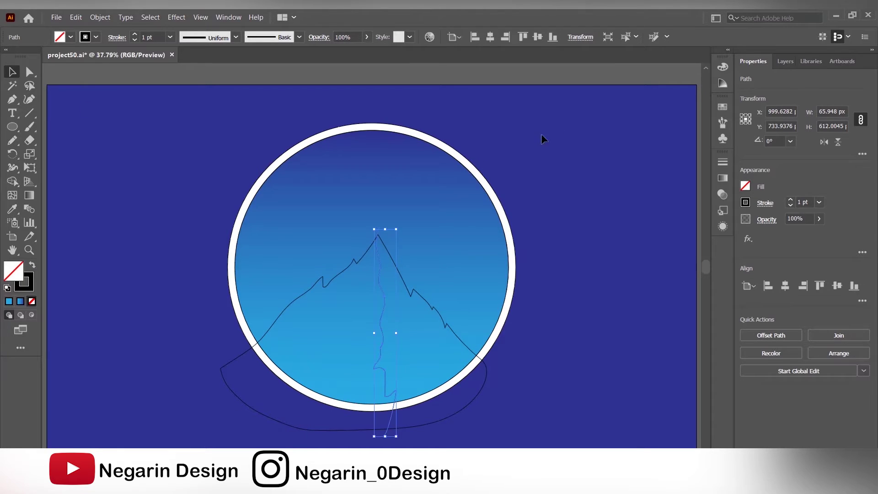
# - Trim the mountain lines outside the circle and divide the mountain into two faces along the ridge with Shape Builder
pyautogui.hotkey('ctrl', 'a')
pyautogui.click(13, 182)
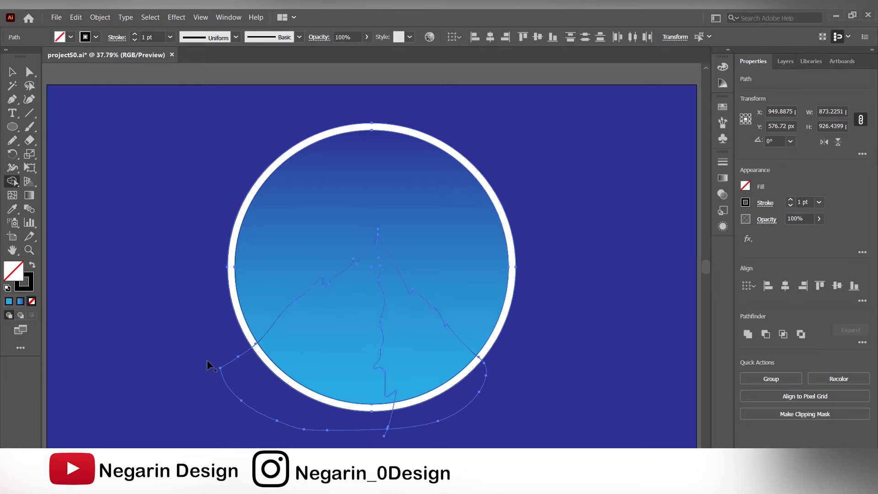
pyautogui.moveTo(218, 362)
pyautogui.mouseDown()
pyautogui.moveTo(254, 393)
pyautogui.moveTo(334, 431)
pyautogui.moveTo(451, 416)
pyautogui.mouseUp()
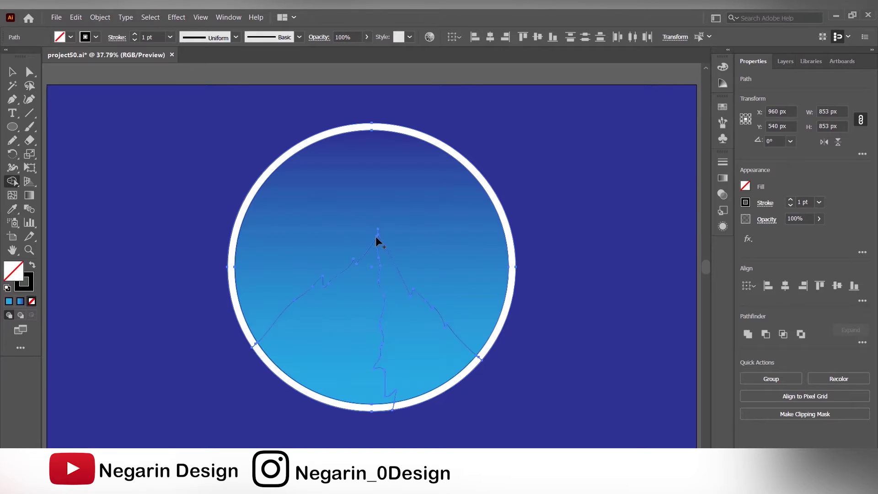
pyautogui.moveTo(376, 248)
pyautogui.mouseDown()
pyautogui.moveTo(343, 294)
pyautogui.moveTo(402, 317)
pyautogui.mouseUp()
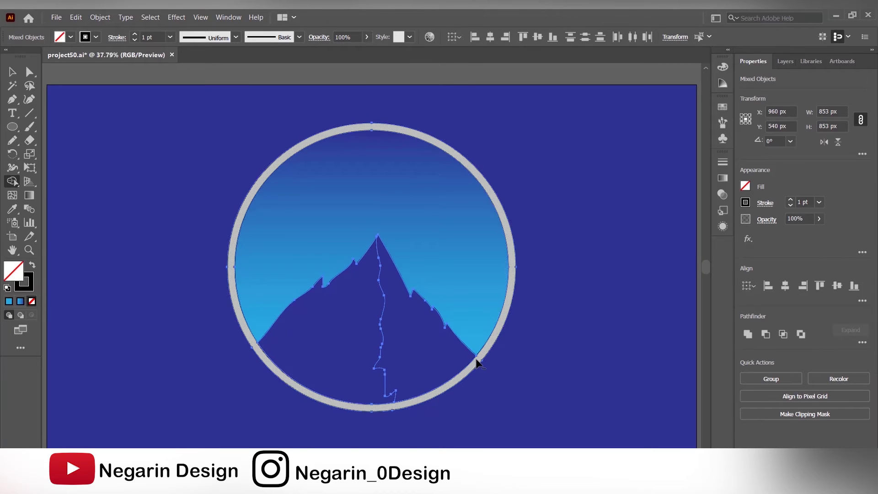
pyautogui.click(12, 72)
pyautogui.click(90, 226)
# - Remove the stroke from the mountain's left face and fill it with light grey cccccc
pyautogui.click(306, 291)
pyautogui.click(745, 202)
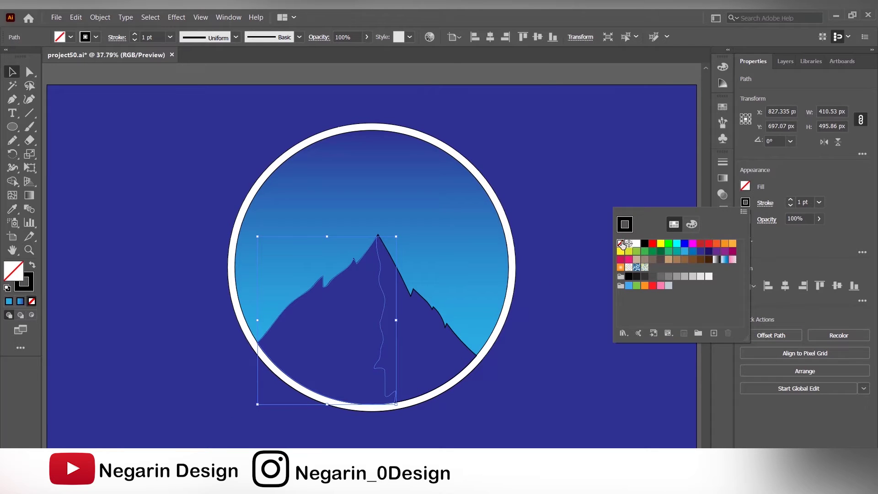
pyautogui.click(621, 243)
pyautogui.click(745, 186)
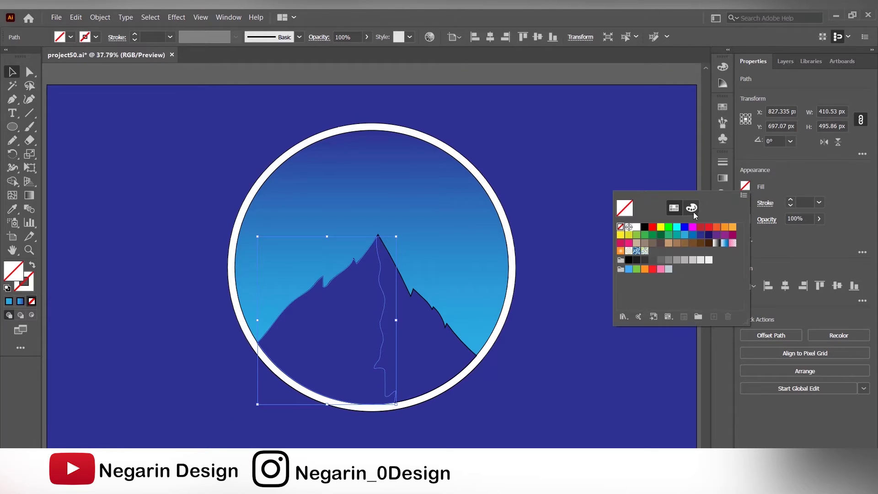
pyautogui.click(692, 209)
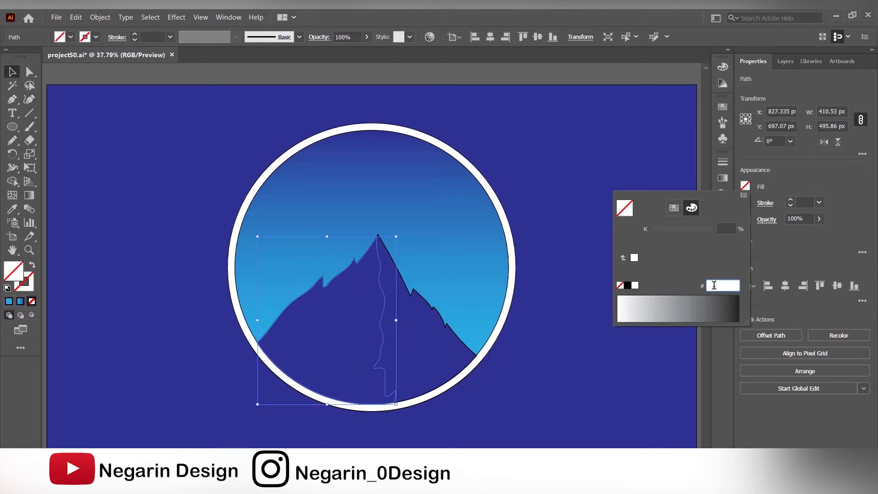
pyautogui.click(715, 286)
pyautogui.write('cccccc')
pyautogui.click(674, 208)
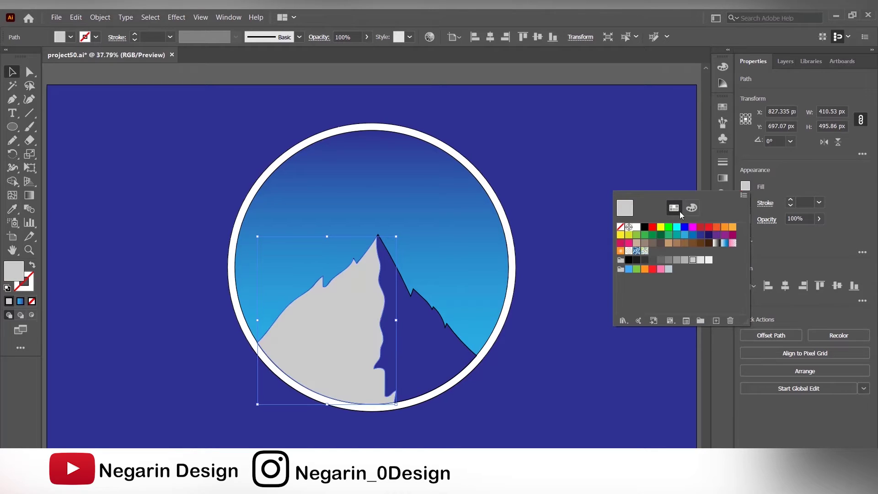
# - Remove the stroke from the mountain's right face and fill it with blue 5575a9
pyautogui.click(416, 325)
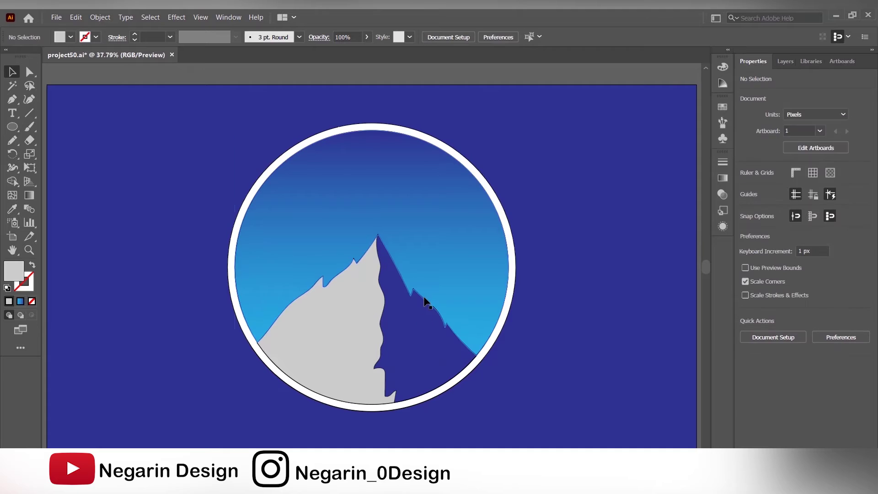
pyautogui.click(385, 298)
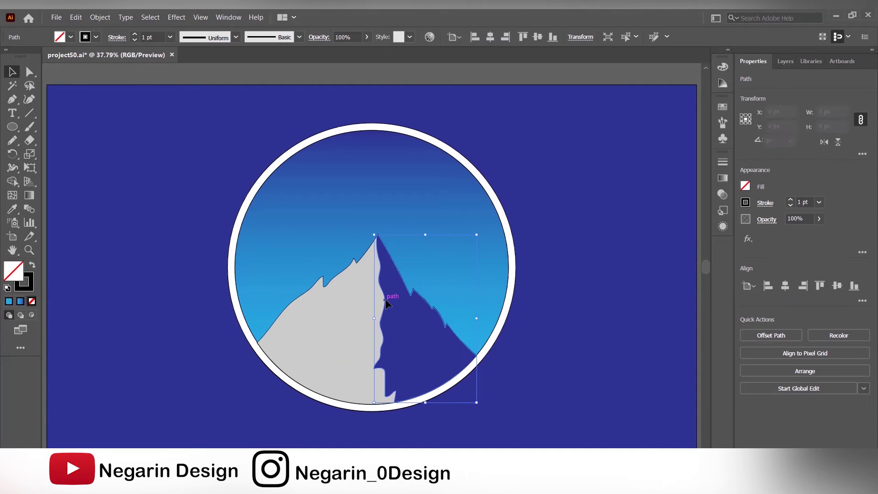
pyautogui.click(746, 202)
pyautogui.click(621, 243)
pyautogui.click(746, 185)
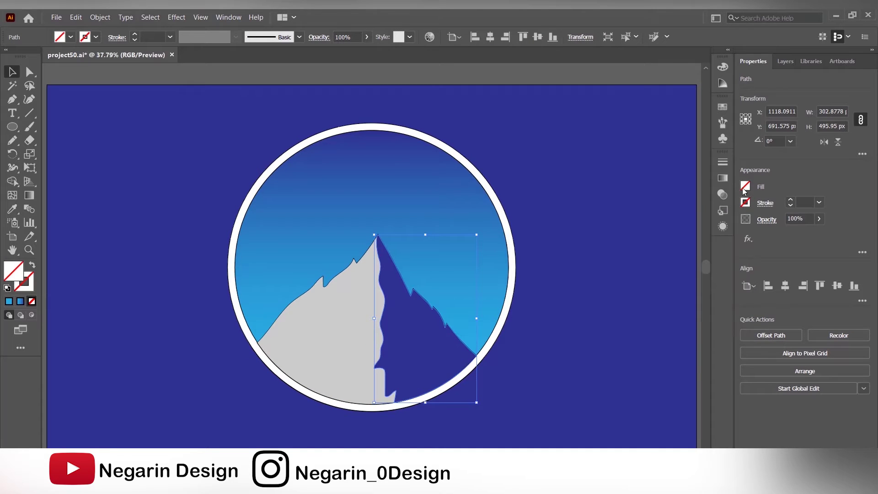
pyautogui.click(746, 186)
pyautogui.click(691, 208)
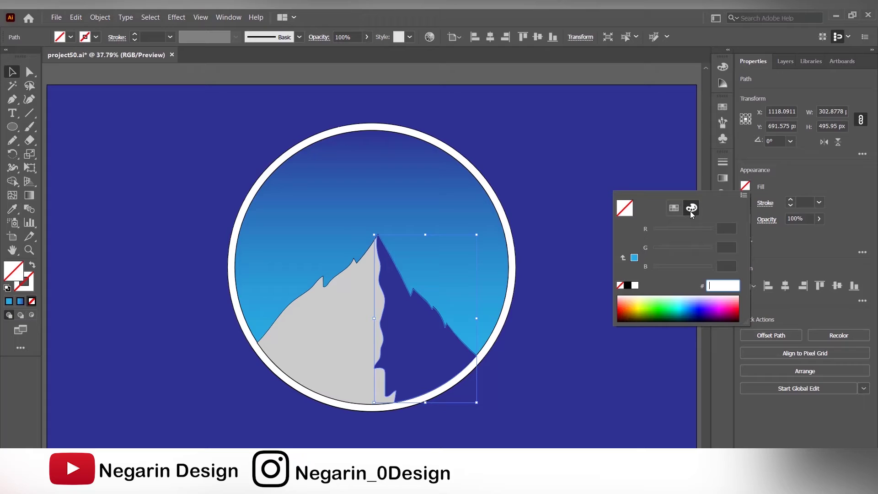
pyautogui.click(713, 286)
pyautogui.write('5575a9')
pyautogui.click(724, 266)
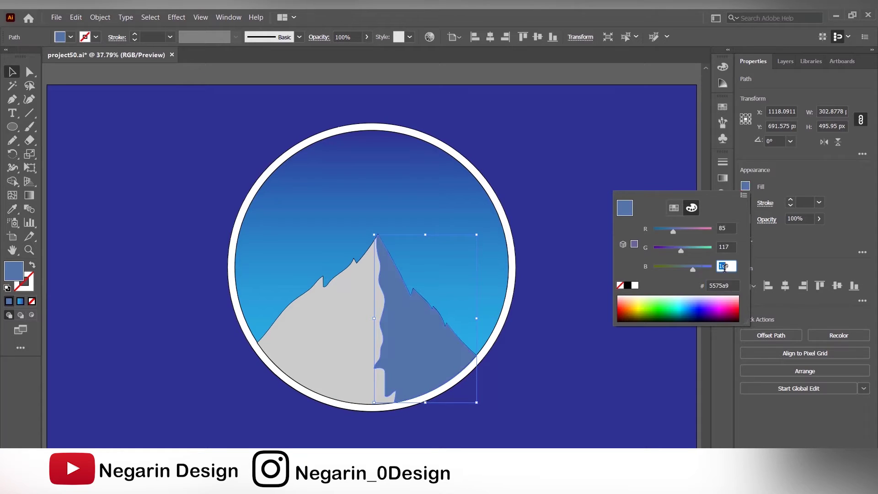
pyautogui.click(200, 155)
pyautogui.click(171, 145)
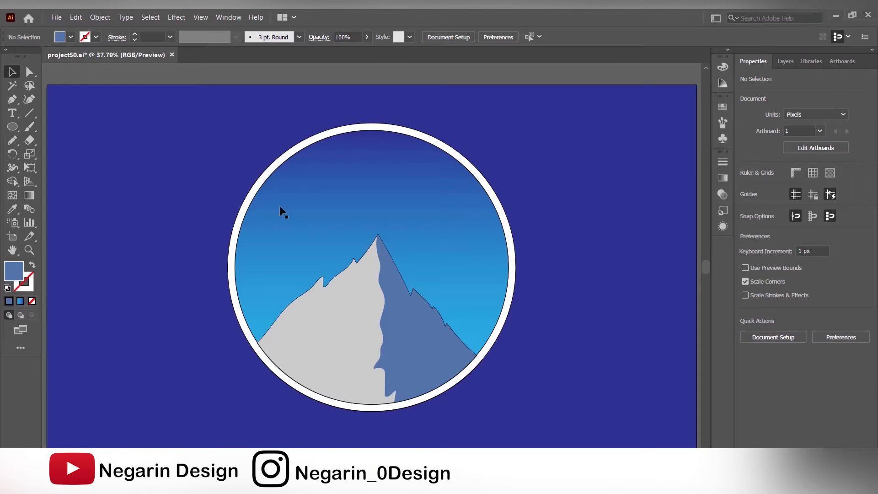
# - Remove the black stroke from the gradient sky shape behind the mountain
pyautogui.click(422, 302)
pyautogui.click(587, 326)
pyautogui.click(432, 390)
pyautogui.click(580, 292)
pyautogui.click(495, 321)
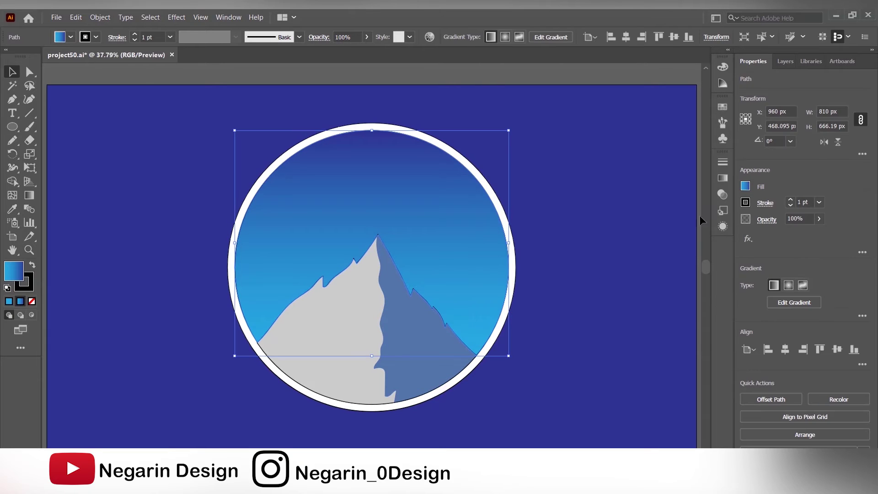
pyautogui.click(745, 202)
pyautogui.click(620, 244)
pyautogui.click(595, 170)
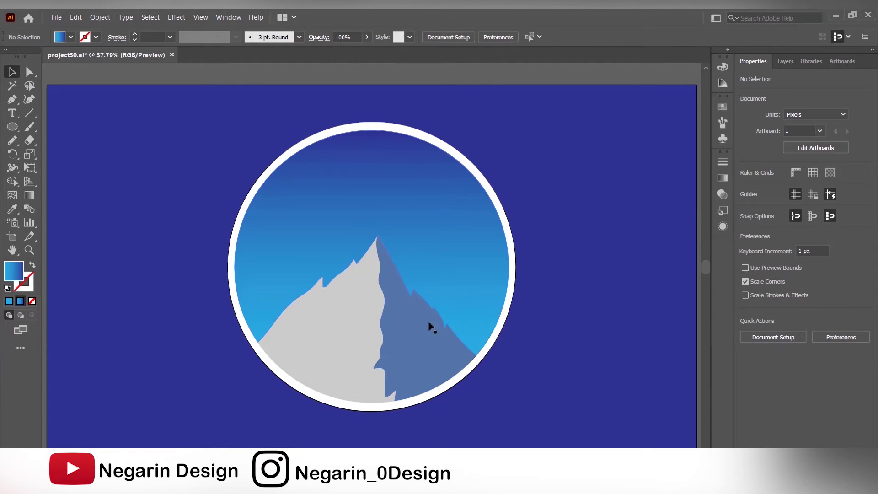
# - Draw several jagged closed patches without fill or stroke on both mountain faces with the Pencil tool
pyautogui.click(12, 145)
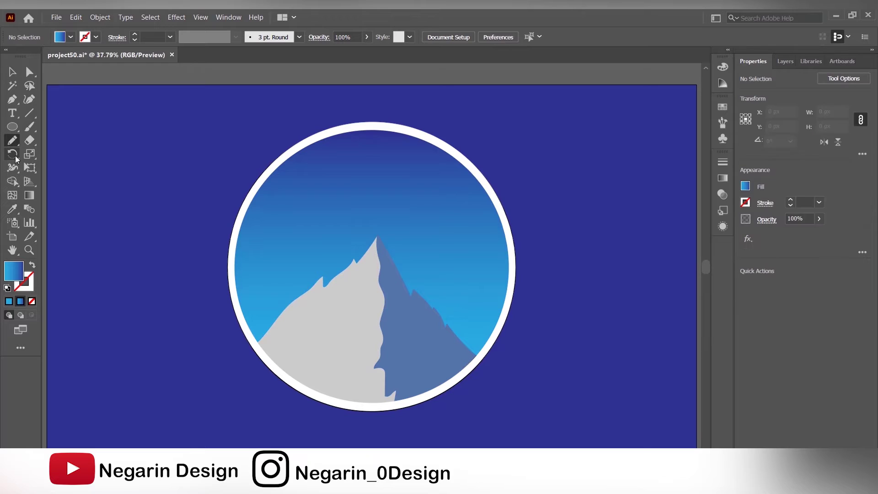
pyautogui.moveTo(329, 327)
pyautogui.mouseDown()
pyautogui.moveTo(332, 310)
pyautogui.moveTo(311, 313)
pyautogui.moveTo(280, 361)
pyautogui.moveTo(309, 370)
pyautogui.moveTo(323, 334)
pyautogui.moveTo(367, 290)
pyautogui.moveTo(358, 279)
pyautogui.moveTo(349, 290)
pyautogui.moveTo(349, 318)
pyautogui.moveTo(367, 302)
pyautogui.mouseUp()
pyautogui.moveTo(368, 366)
pyautogui.mouseDown()
pyautogui.moveTo(358, 348)
pyautogui.moveTo(333, 395)
pyautogui.moveTo(355, 387)
pyautogui.moveTo(365, 365)
pyautogui.mouseUp()
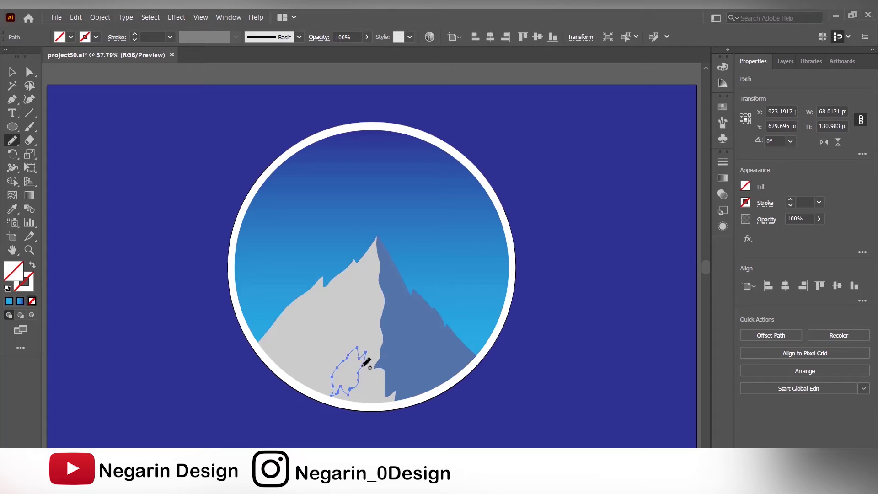
pyautogui.moveTo(398, 275)
pyautogui.mouseDown()
pyautogui.moveTo(392, 301)
pyautogui.moveTo(409, 323)
pyautogui.moveTo(406, 295)
pyautogui.mouseUp()
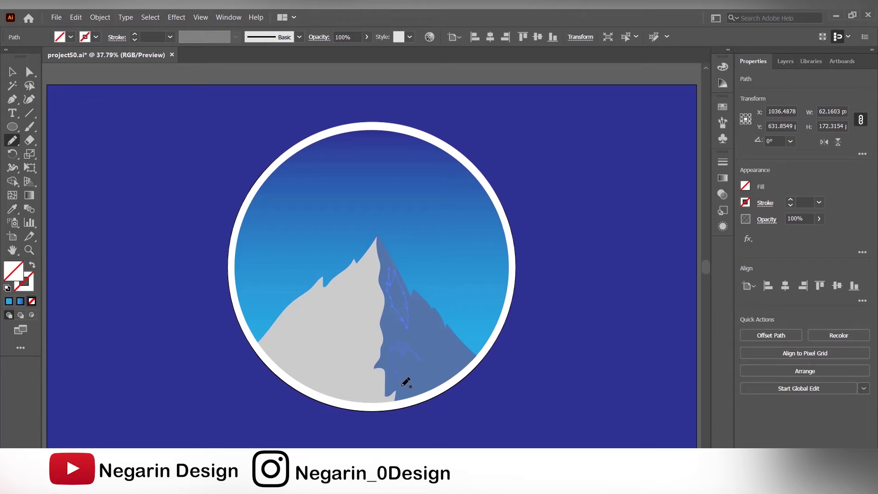
pyautogui.moveTo(425, 383); pyautogui.dragTo(426, 361)
pyautogui.moveTo(465, 350); pyautogui.dragTo(433, 352)
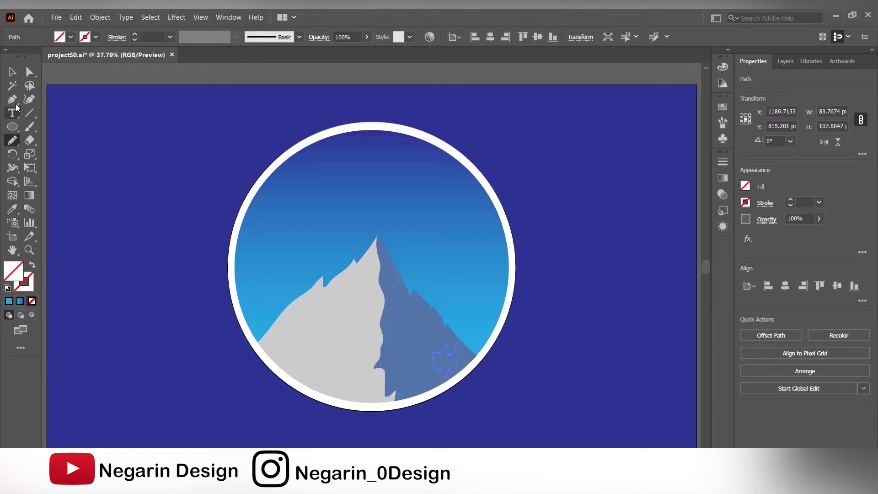
pyautogui.click(13, 72)
pyautogui.click(101, 207)
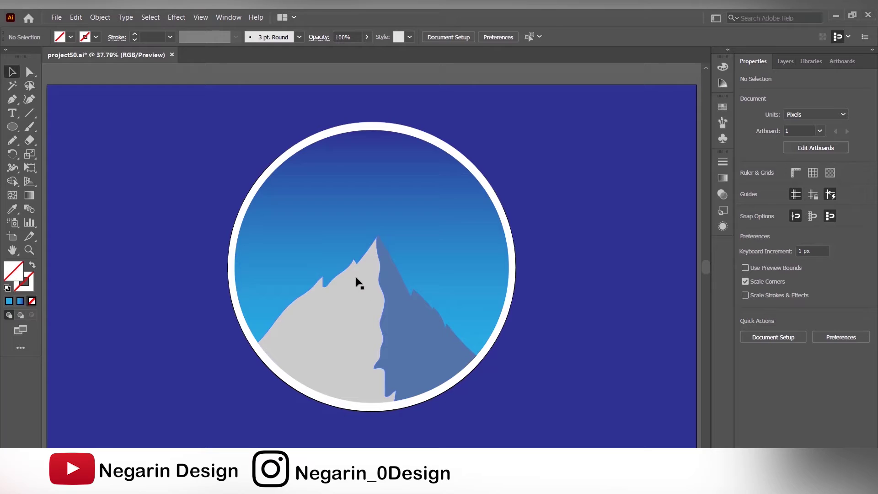
# - Fill the three jagged patches on the mountain's light grey face with white ffffff
pyautogui.click(354, 279)
pyautogui.keyDown('shift'); pyautogui.click(314, 316); pyautogui.keyUp('shift')
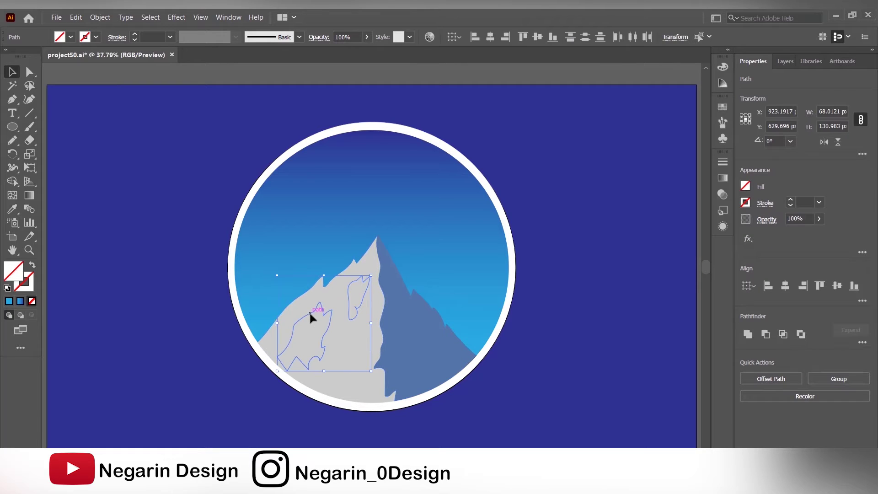
pyautogui.keyDown('shift'); pyautogui.click(356, 388); pyautogui.keyUp('shift')
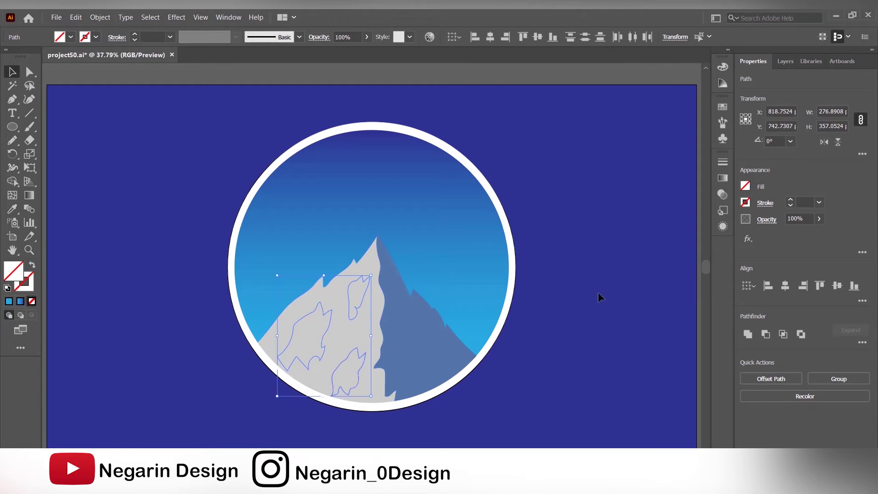
pyautogui.click(745, 186)
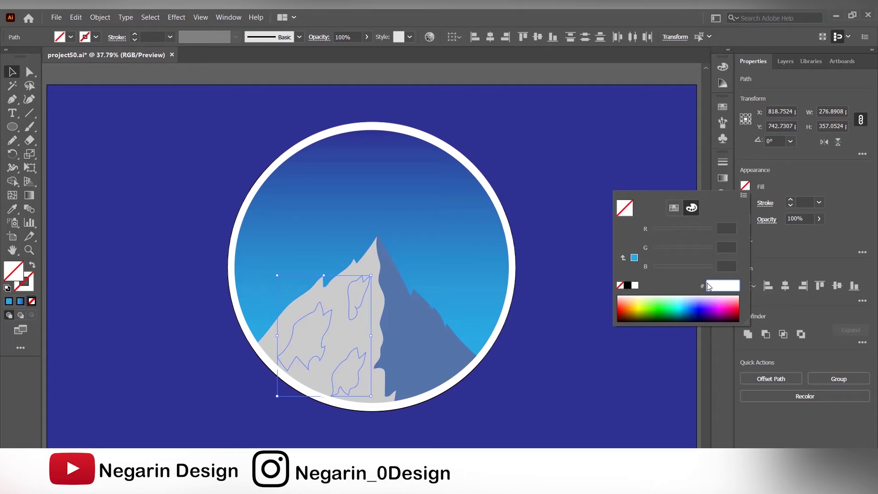
pyautogui.write('ffffff')
pyautogui.press('Tab')
pyautogui.click(73, 117)
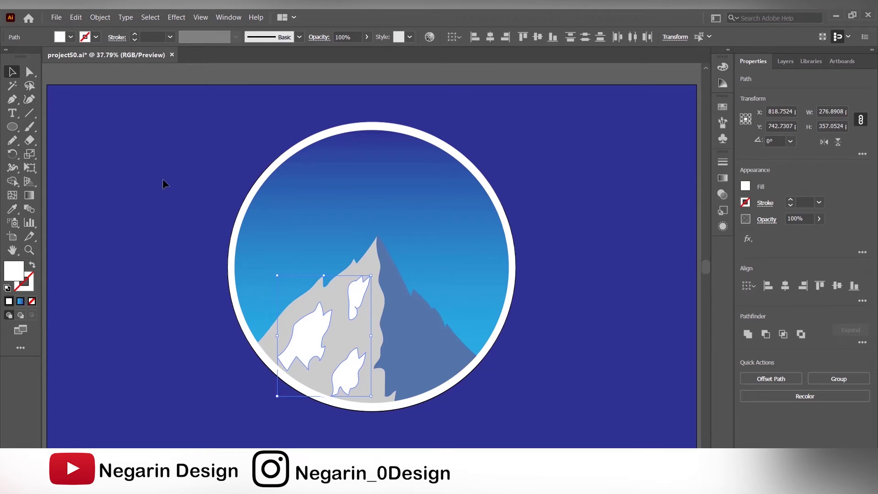
# - Fill the three jagged patches on the mountain's blue face with dark blue 006094
pyautogui.click(405, 295)
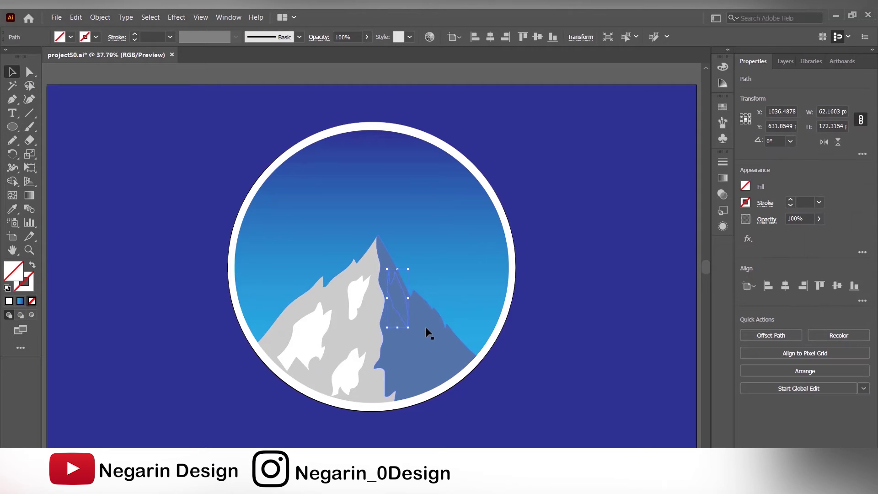
pyautogui.keyDown('shift'); pyautogui.click(410, 352); pyautogui.keyUp('shift')
pyautogui.keyDown('shift'); pyautogui.click(453, 351); pyautogui.keyUp('shift')
pyautogui.click(746, 186)
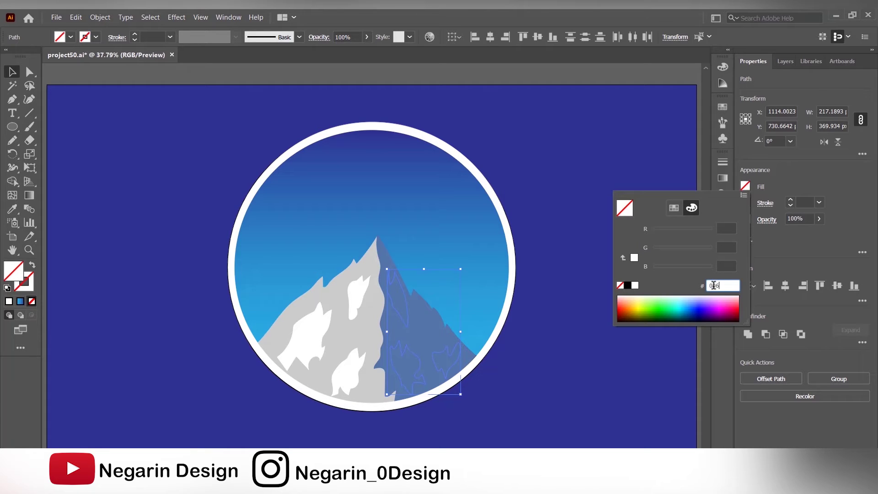
pyautogui.moveTo(724, 265); pyautogui.dragTo(716, 265)
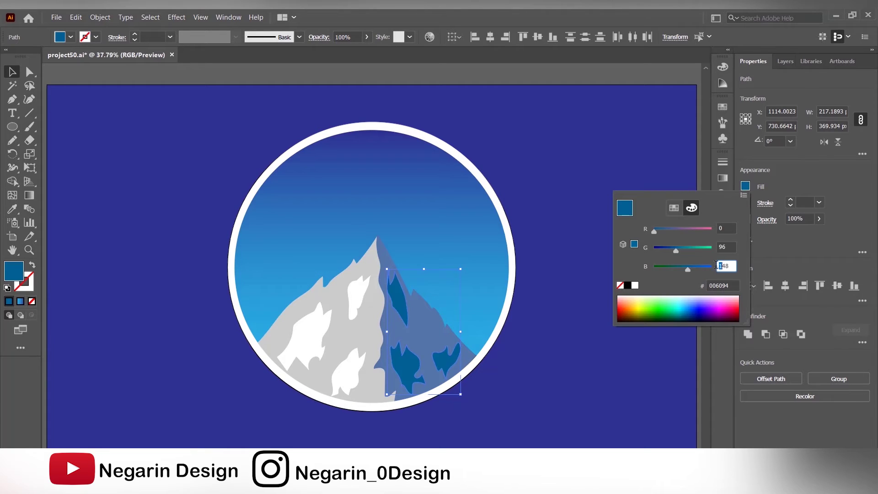
pyautogui.click(171, 141)
pyautogui.click(161, 146)
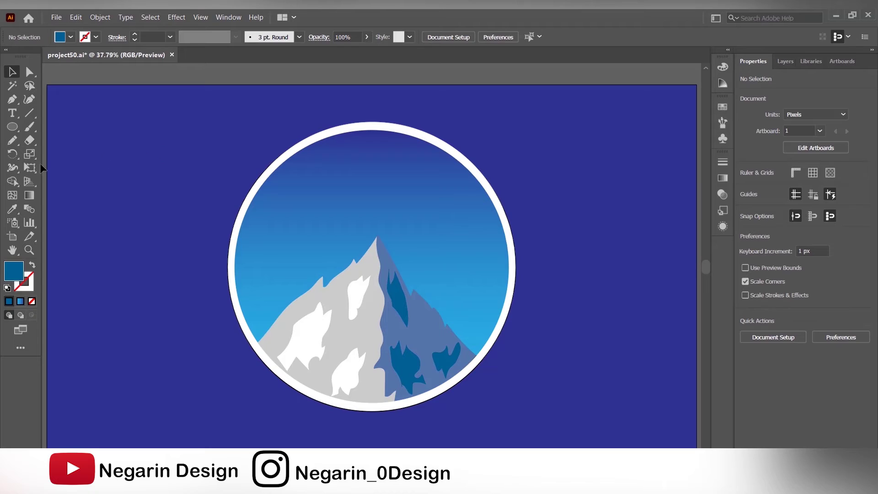
# - Draw a closed jagged ridge outline about 894 by 516 px across the circle behind the mountain with the Pencil tool
pyautogui.click(12, 141)
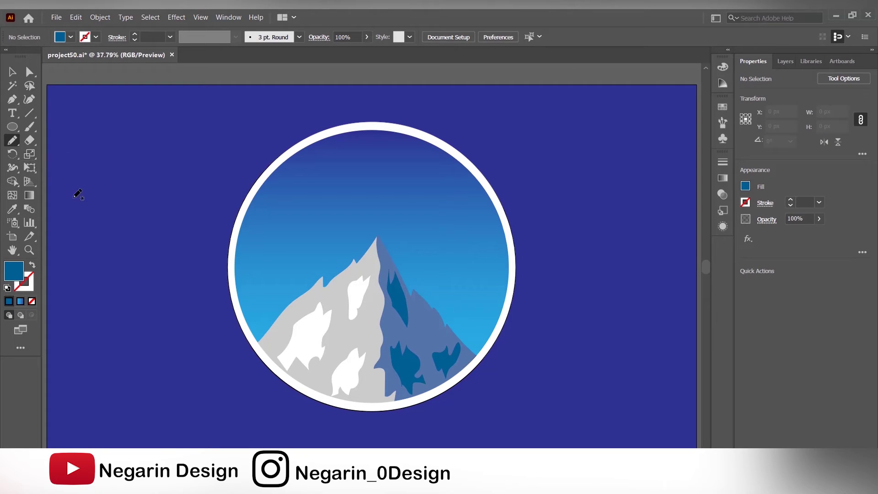
pyautogui.moveTo(516, 320); pyautogui.dragTo(503, 296)
pyautogui.moveTo(443, 277)
pyautogui.mouseDown()
pyautogui.moveTo(417, 285)
pyautogui.moveTo(343, 258)
pyautogui.mouseUp()
pyautogui.moveTo(241, 269)
pyautogui.mouseDown()
pyautogui.moveTo(370, 430)
pyautogui.moveTo(519, 314)
pyautogui.mouseUp()
pyautogui.press('v')
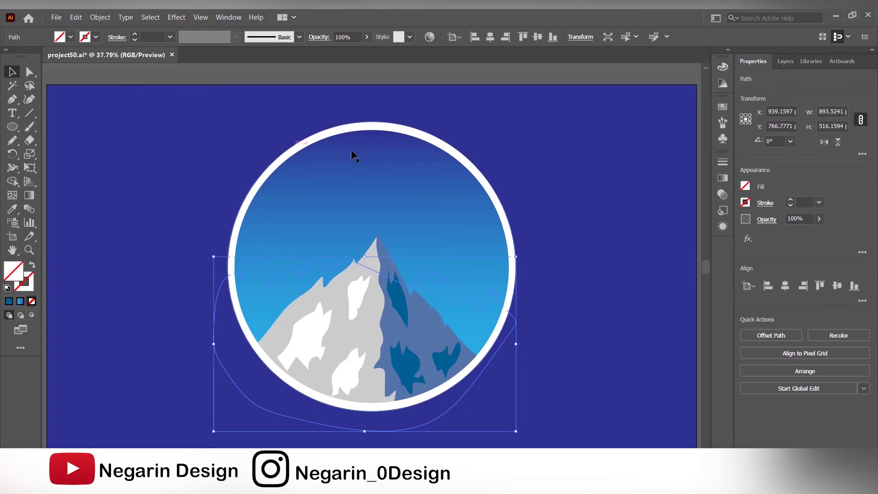
# - Trim the ridge outline outside the circle with the Shape Builder and turn the areas on both sides of the mountain into separate shapes
pyautogui.hotkey('ctrl', 'a')
pyautogui.click(12, 181)
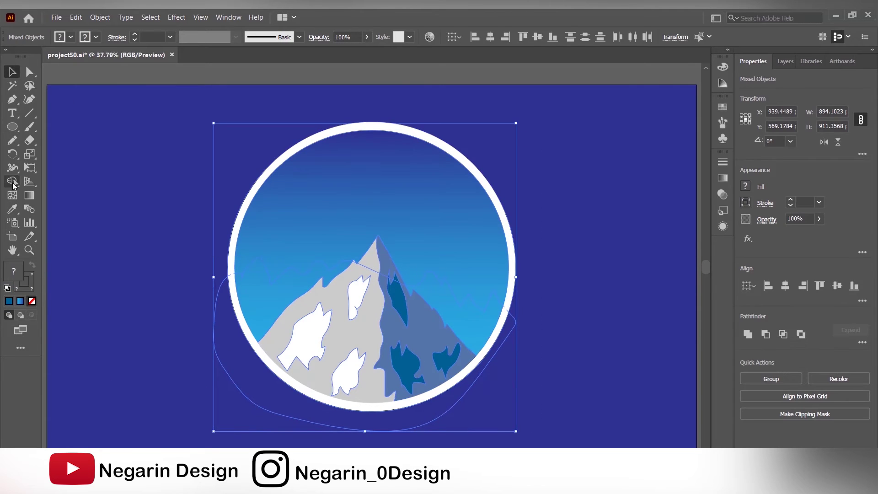
pyautogui.keyDown('alt'); pyautogui.click(219, 297); pyautogui.keyUp('alt')
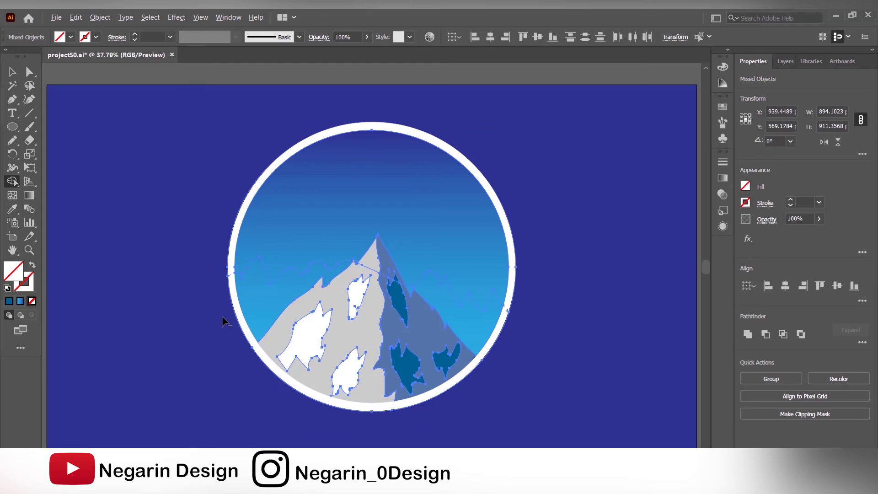
pyautogui.keyDown('alt'); pyautogui.click(414, 287); pyautogui.keyUp('alt')
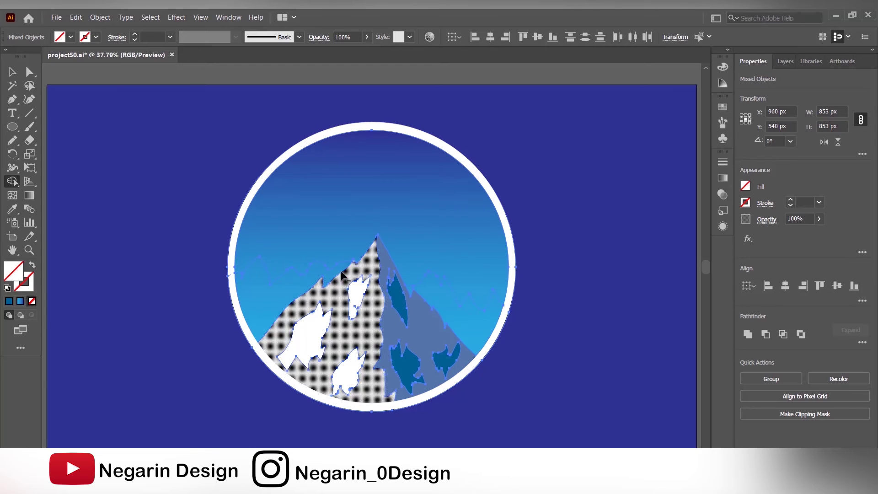
pyautogui.click(434, 298)
pyautogui.click(257, 288)
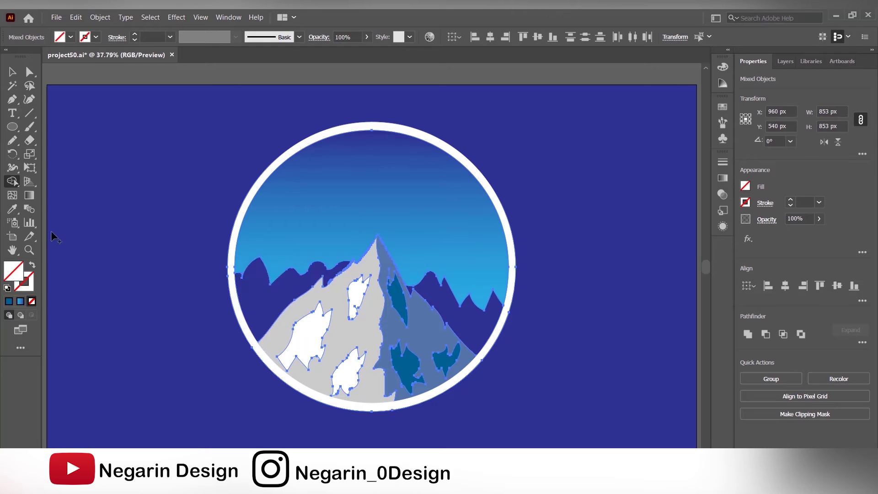
pyautogui.click(12, 72)
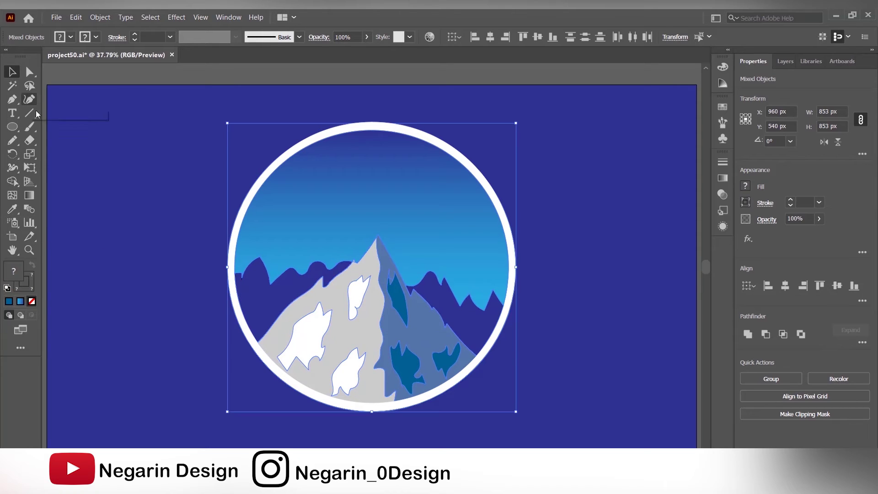
pyautogui.click(125, 225)
# - Fill both background ridge shapes beside the mountain with dark blue 2e3192
pyautogui.click(247, 265)
pyautogui.click(182, 265)
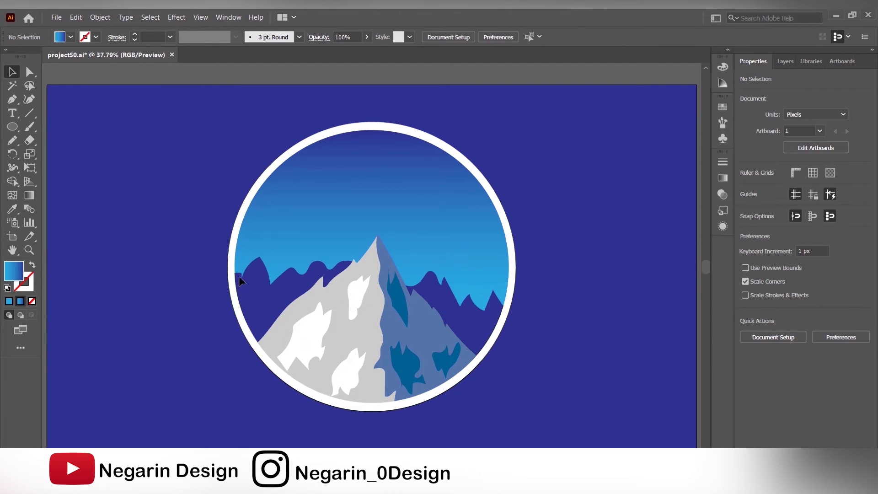
pyautogui.click(239, 299)
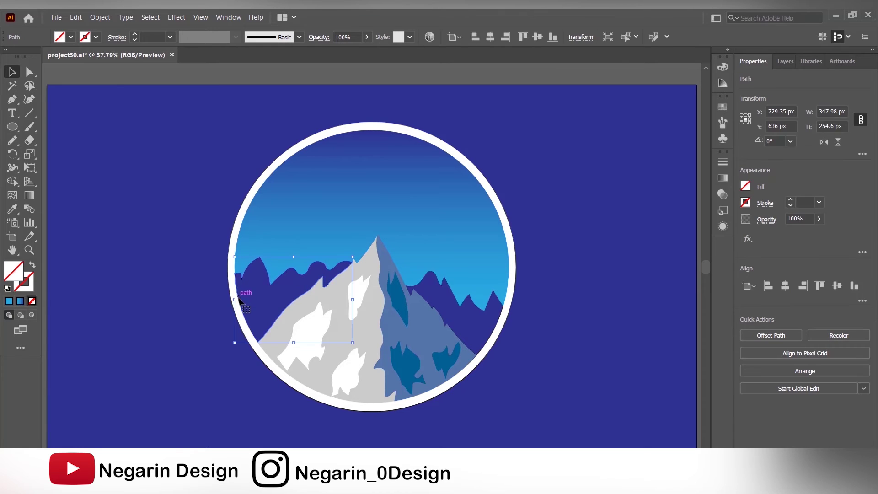
pyautogui.keyDown('shift'); pyautogui.click(493, 318); pyautogui.keyUp('shift')
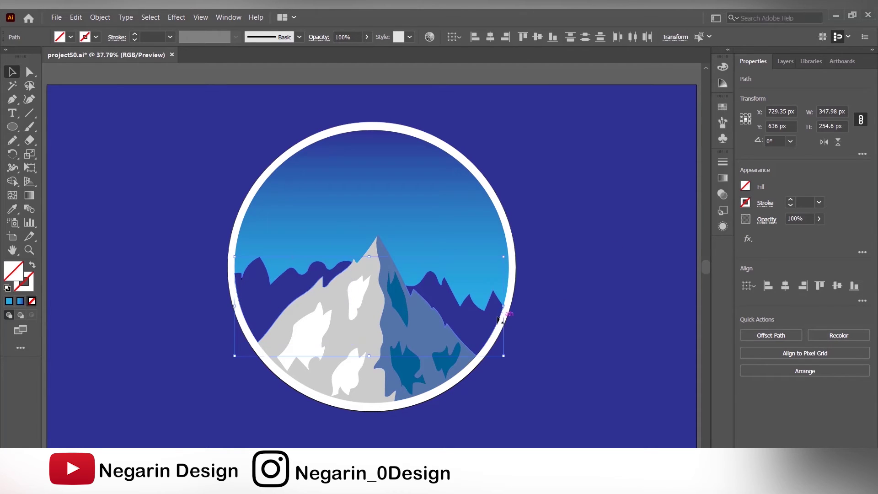
pyautogui.click(745, 187)
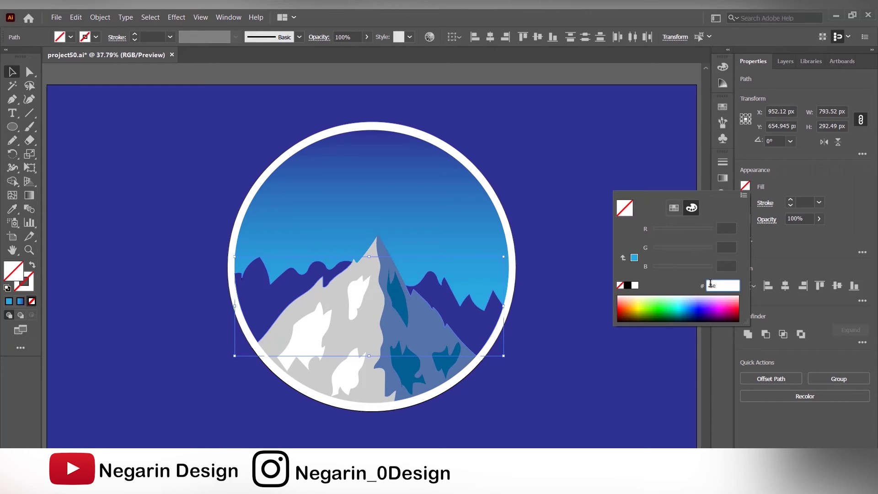
pyautogui.click(725, 266)
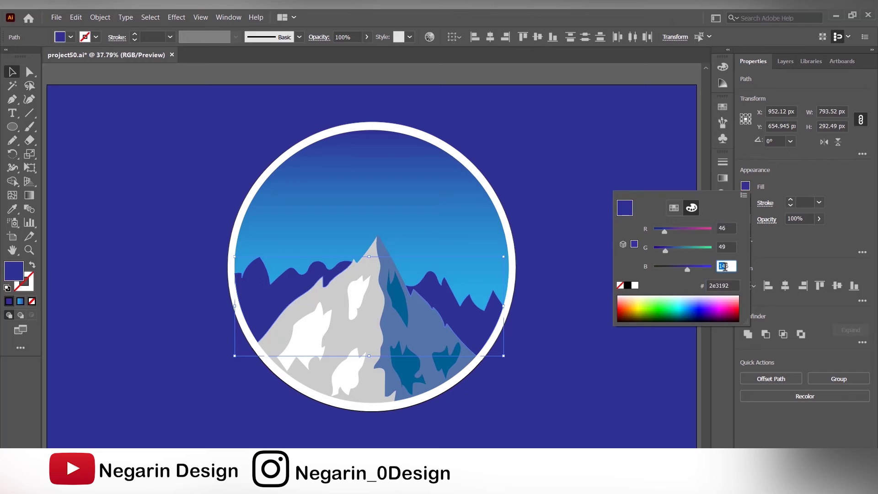
pyautogui.click(208, 161)
pyautogui.click(160, 155)
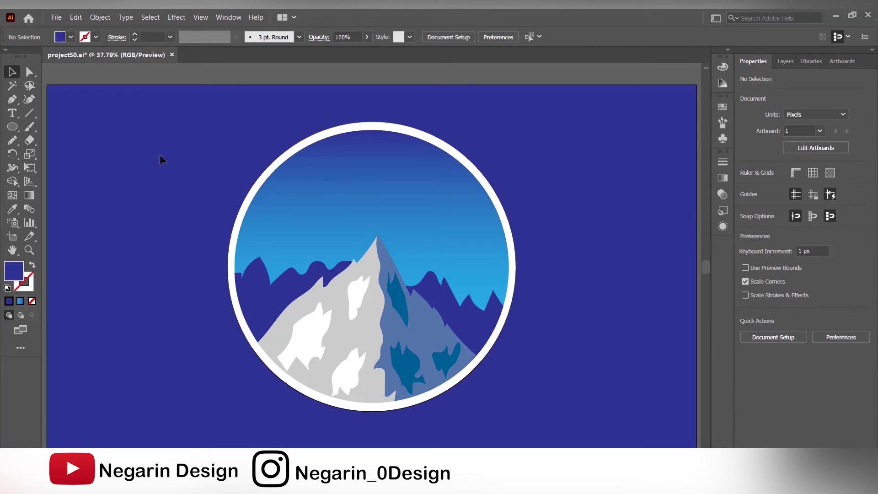
# - Draw two tall wavy closed shapes over the sky with the Pencil tool, about 368 by 785 px and 280 by 805 px
pyautogui.click(18, 143)
pyautogui.moveTo(298, 132)
pyautogui.mouseDown()
pyautogui.moveTo(307, 150)
pyautogui.moveTo(289, 191)
pyautogui.mouseUp()
pyautogui.moveTo(267, 270)
pyautogui.mouseDown()
pyautogui.moveTo(240, 335)
pyautogui.moveTo(236, 377)
pyautogui.moveTo(296, 282)
pyautogui.mouseUp()
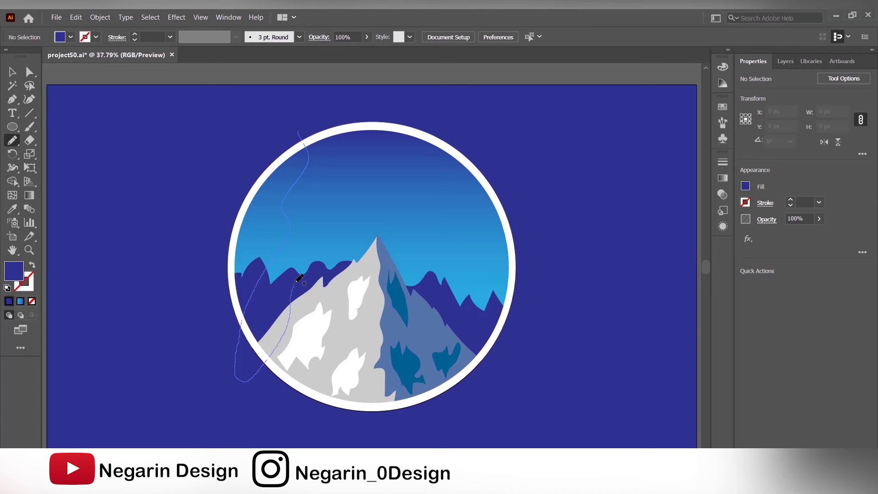
pyautogui.moveTo(338, 194)
pyautogui.mouseDown()
pyautogui.moveTo(348, 146)
pyautogui.moveTo(315, 116)
pyautogui.moveTo(305, 145)
pyautogui.mouseUp()
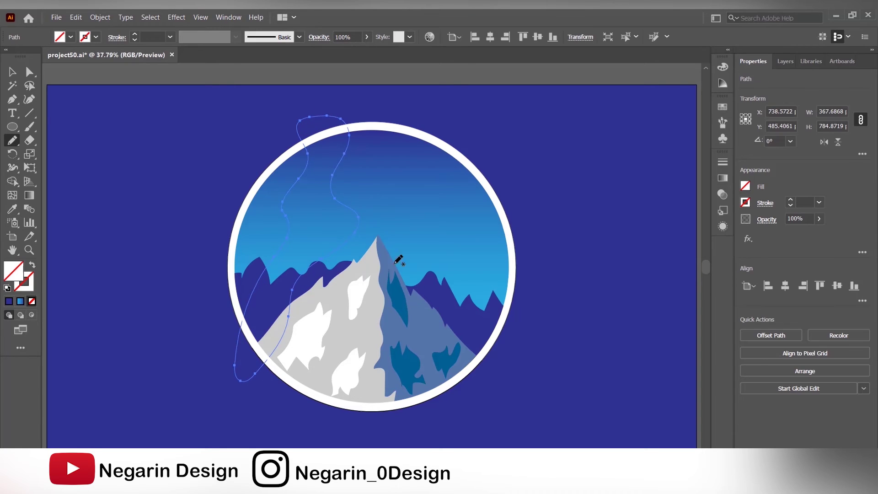
pyautogui.moveTo(485, 122)
pyautogui.mouseDown()
pyautogui.moveTo(440, 158)
pyautogui.moveTo(422, 202)
pyautogui.mouseUp()
pyautogui.moveTo(450, 268)
pyautogui.mouseDown()
pyautogui.moveTo(461, 380)
pyautogui.moveTo(515, 355)
pyautogui.moveTo(464, 222)
pyautogui.moveTo(483, 122)
pyautogui.mouseUp()
pyautogui.click(11, 72)
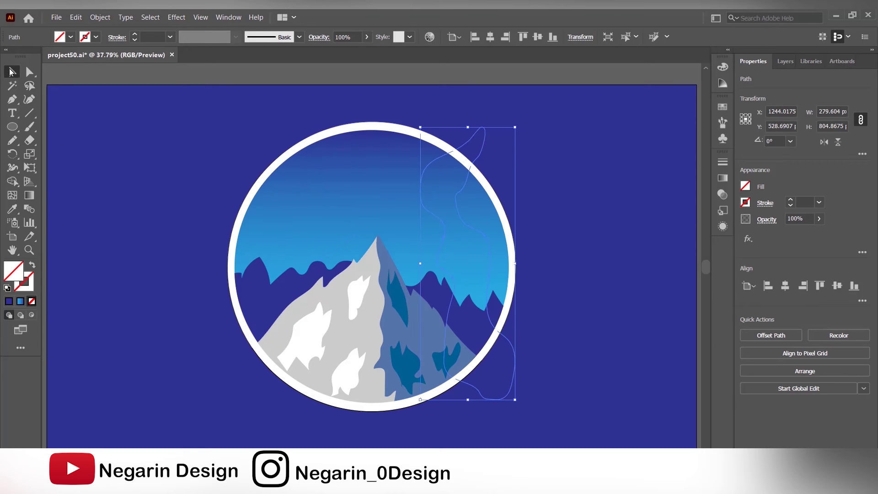
# - Trim the wavy shapes outside the circle with the Shape Builder and make their parts above the ridges separate sky shapes
pyautogui.hotkey('ctrl', 'a')
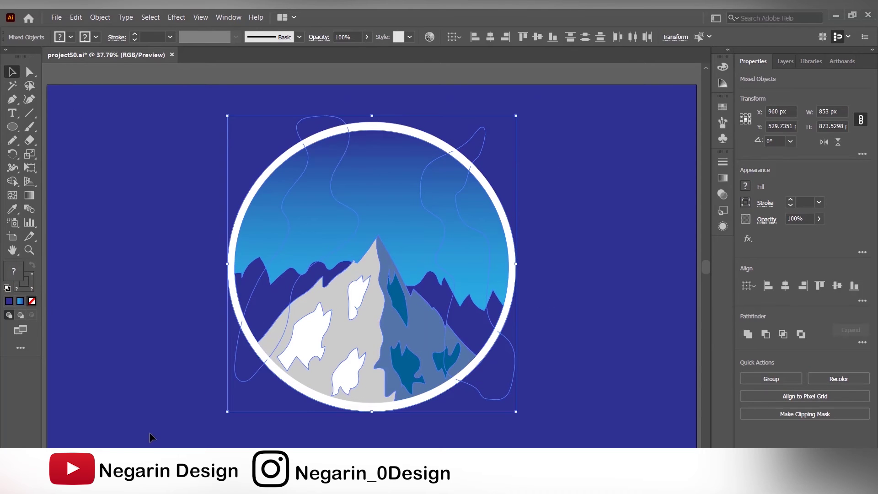
pyautogui.click(11, 181)
pyautogui.keyDown('alt'); pyautogui.click(237, 356); pyautogui.keyUp('alt')
pyautogui.keyDown('alt'); pyautogui.click(473, 140); pyautogui.keyUp('alt')
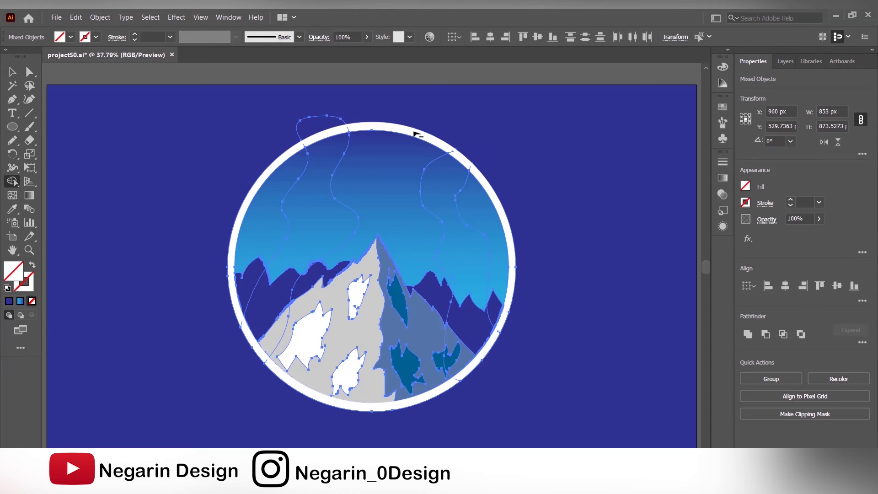
pyautogui.keyDown('alt'); pyautogui.click(321, 126); pyautogui.keyUp('alt')
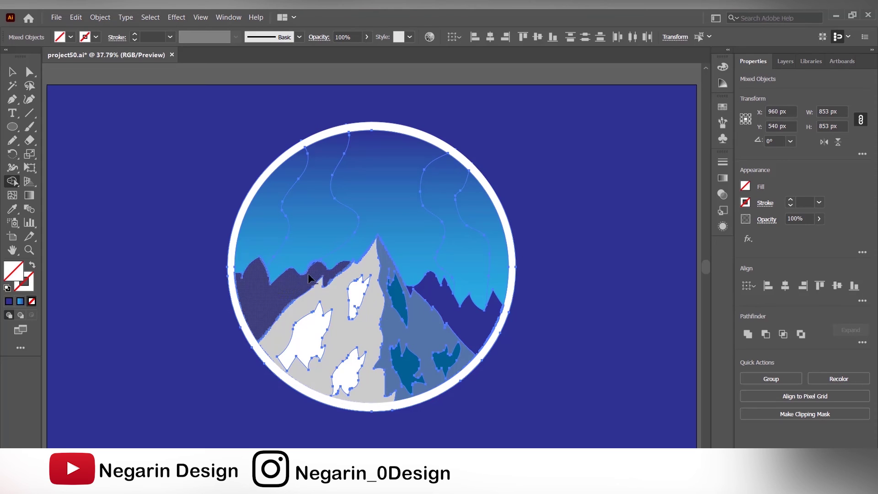
pyautogui.moveTo(294, 284); pyautogui.dragTo(343, 179)
pyautogui.click(441, 192)
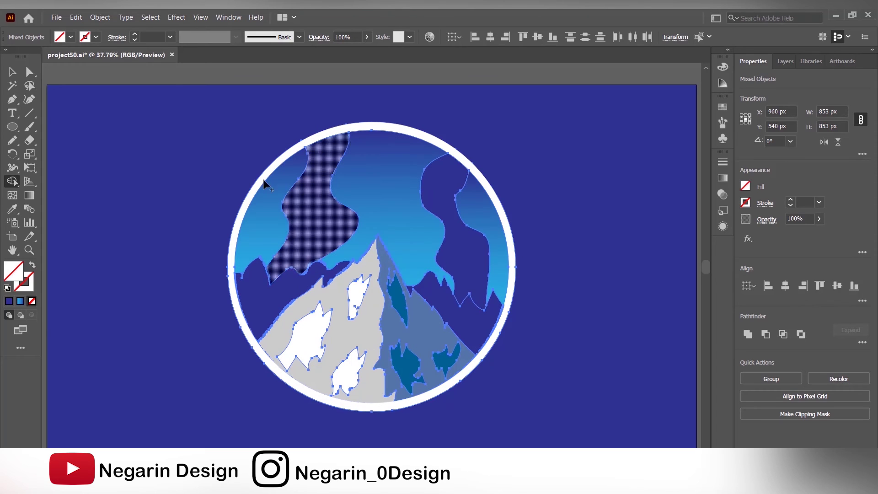
pyautogui.press('v')
pyautogui.click(139, 163)
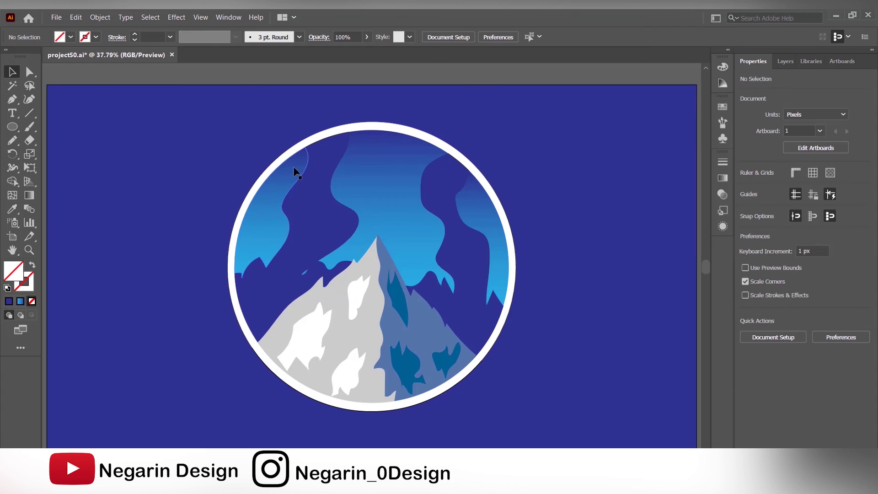
# - Fill the two wavy sky shapes with bright blue
pyautogui.click(305, 168)
pyautogui.click(323, 191)
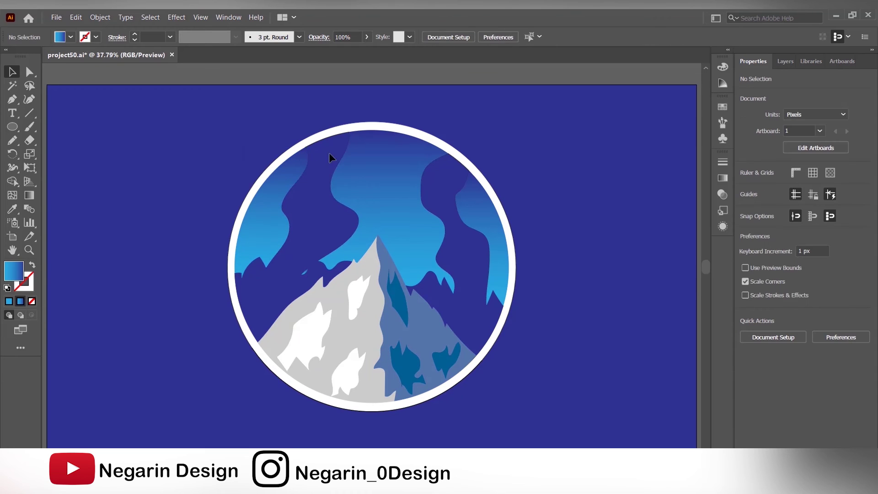
pyautogui.click(326, 138)
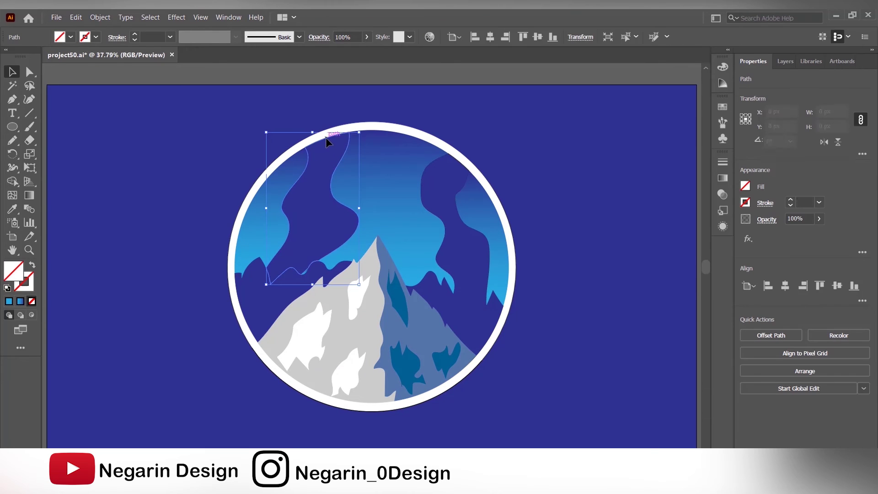
pyautogui.keyDown('shift'); pyautogui.click(457, 162); pyautogui.keyUp('shift')
pyautogui.click(746, 186)
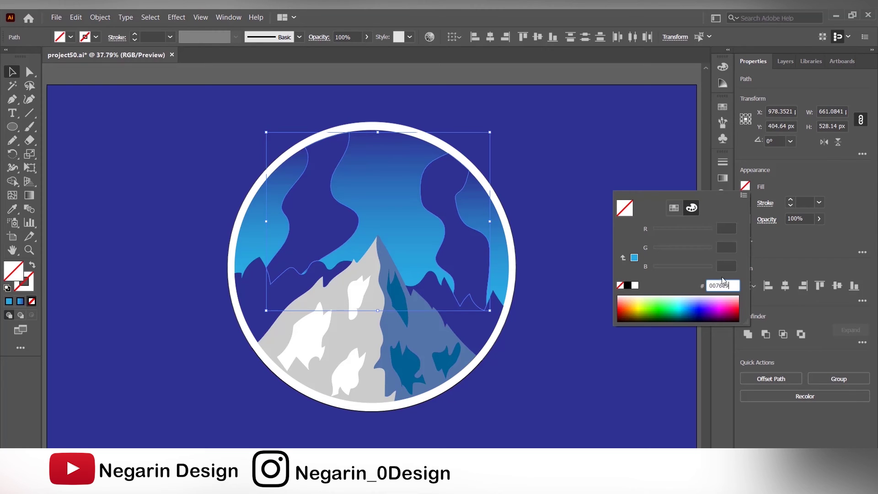
pyautogui.click(725, 266)
pyautogui.click(150, 154)
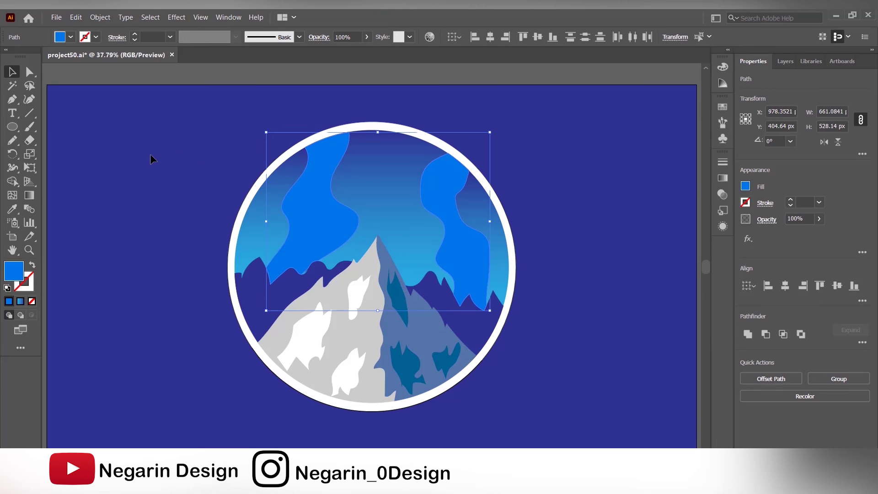
pyautogui.click(150, 153)
# - Draw a 200 by 200 px circle and place it in the sky just above the mountain peak
pyautogui.click(20, 127)
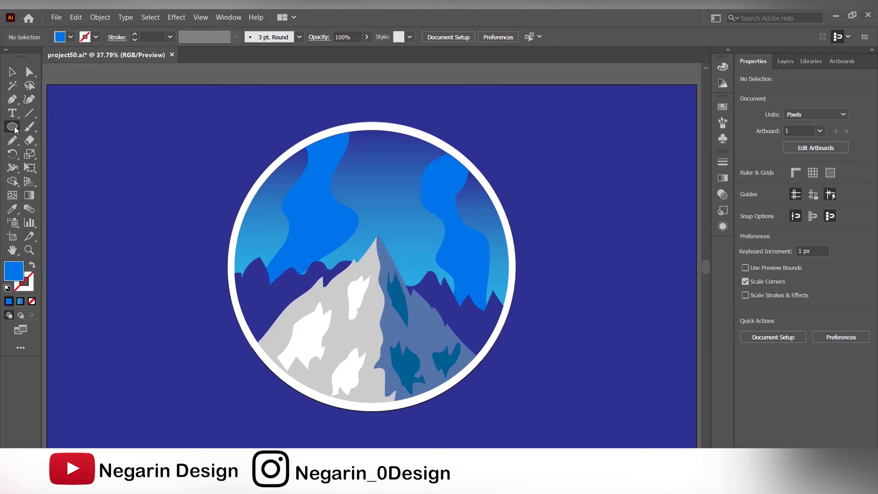
pyautogui.click(150, 149)
pyautogui.write('2')
pyautogui.doubleClick(404, 243)
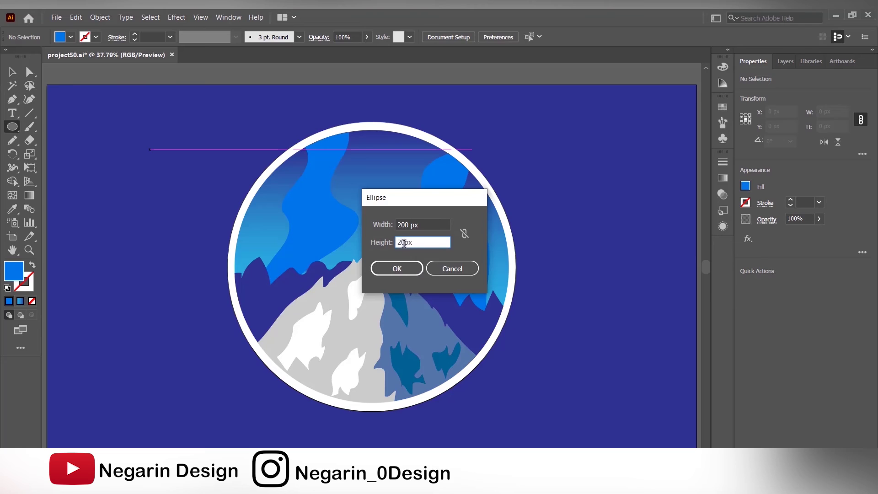
pyautogui.write('200')
pyautogui.click(398, 268)
pyautogui.press('v')
pyautogui.moveTo(163, 154); pyautogui.dragTo(362, 154)
# - Fill the 200 px circle above the peak with bright yellow
pyautogui.click(745, 185)
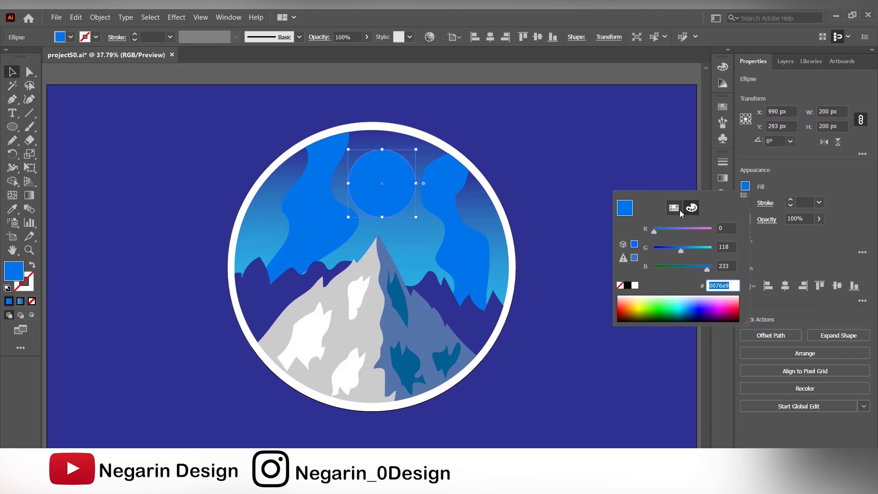
pyautogui.click(675, 208)
pyautogui.click(662, 228)
pyautogui.press('Escape')
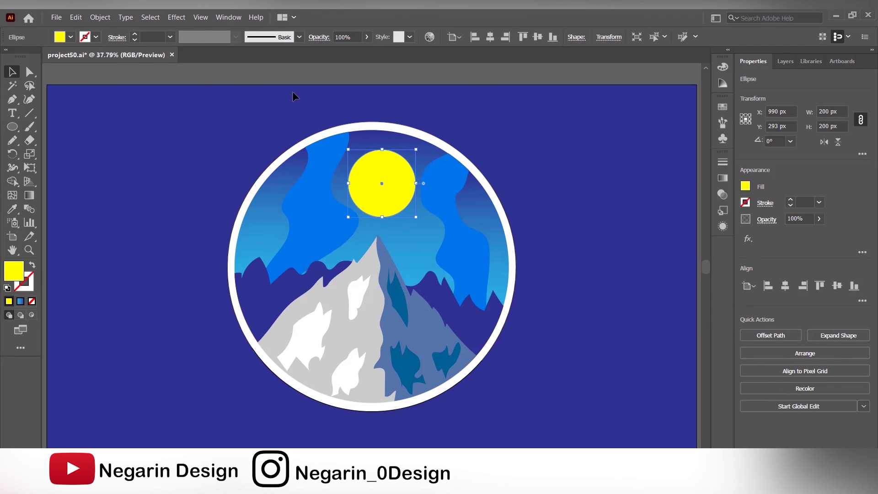
# - Apply a drop shadow in lime colour c2ff03 to the yellow circle
pyautogui.click(177, 18)
pyautogui.moveTo(256, 165)
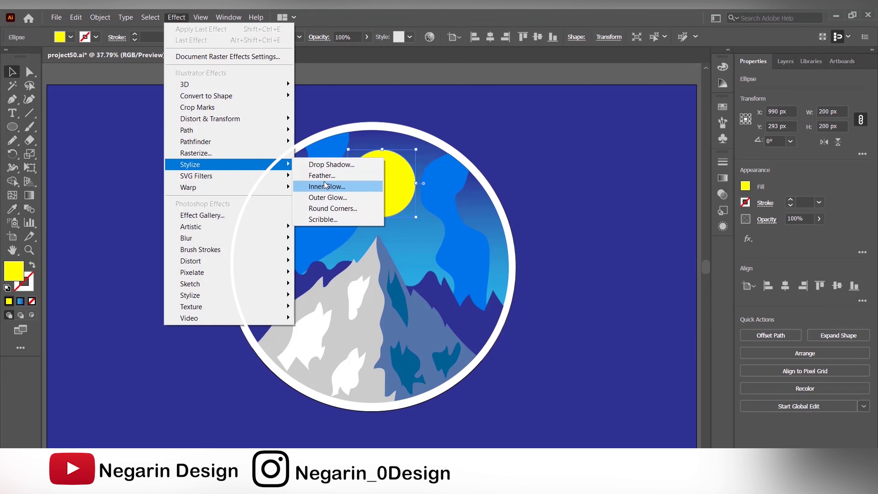
pyautogui.click(330, 164)
pyautogui.click(587, 263)
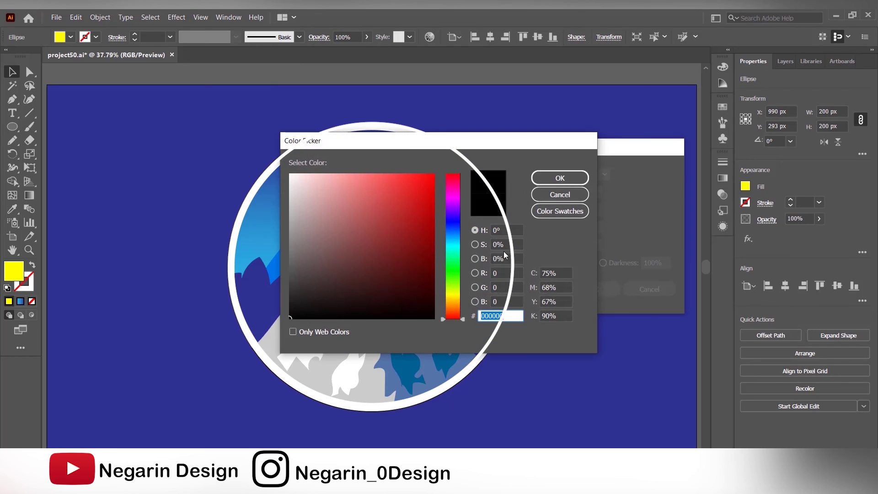
pyautogui.moveTo(452, 294); pyautogui.dragTo(451, 289)
pyautogui.click(417, 181)
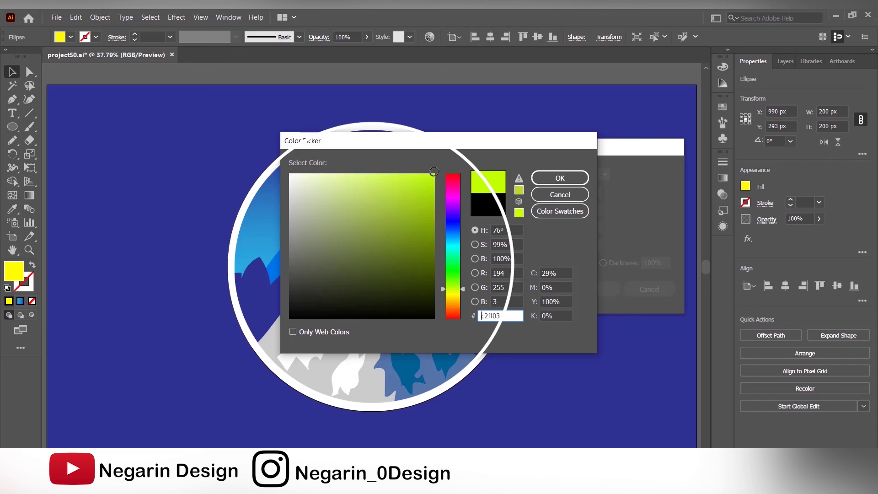
pyautogui.click(560, 179)
pyautogui.click(567, 177)
pyautogui.click(577, 227)
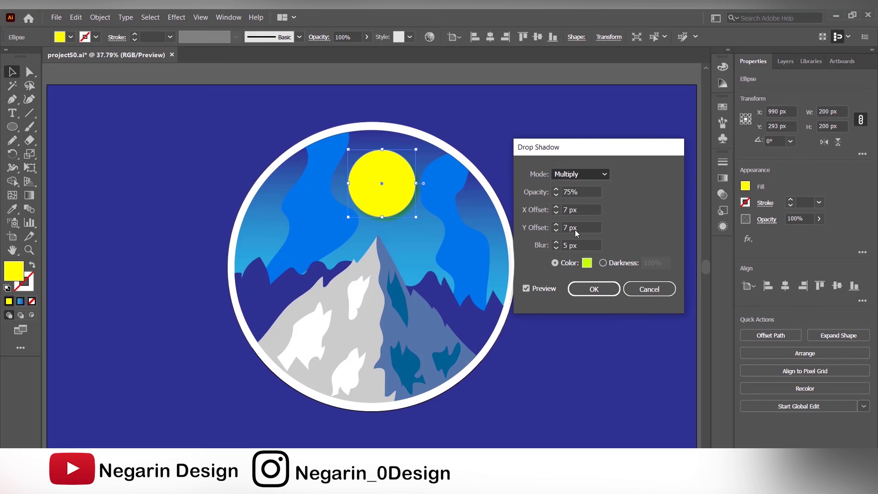
pyautogui.click(594, 290)
pyautogui.click(201, 136)
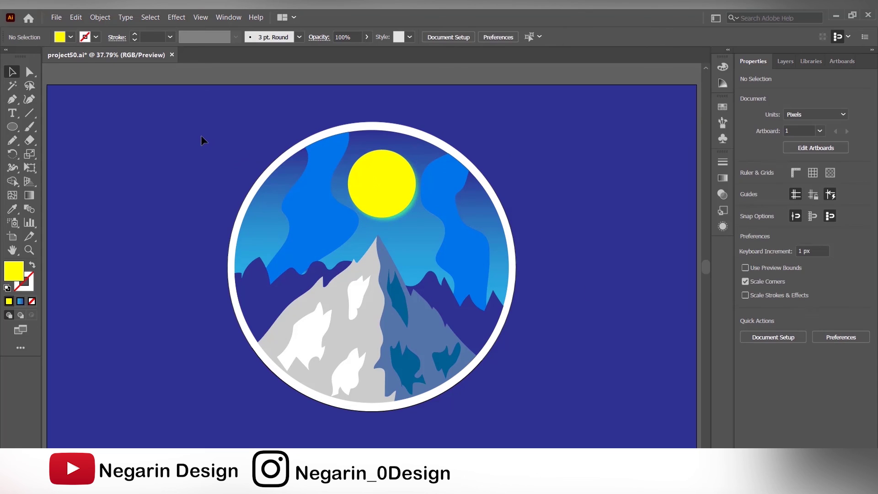
# - Draw a 12 by 12 px circle outside the illustration and fill it white
pyautogui.click(12, 126)
pyautogui.click(128, 141)
pyautogui.write('12')
pyautogui.press('Tab')
pyautogui.write('12')
pyautogui.click(397, 268)
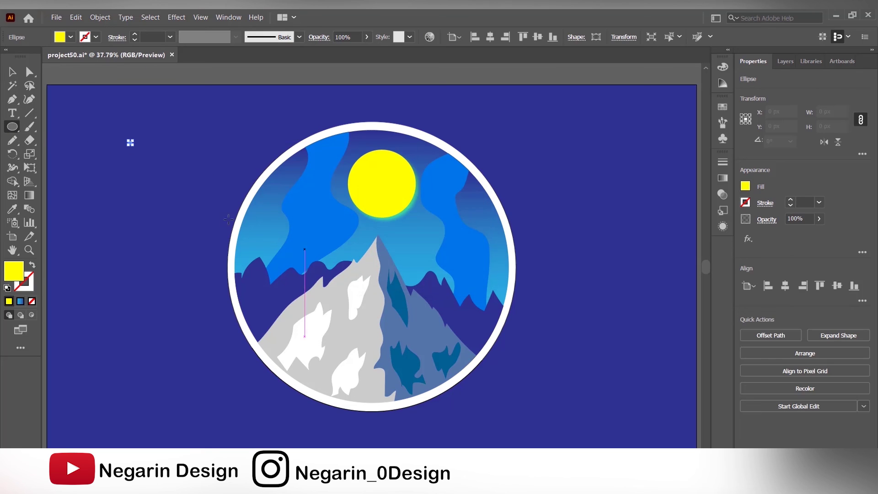
pyautogui.press('v')
pyautogui.click(745, 187)
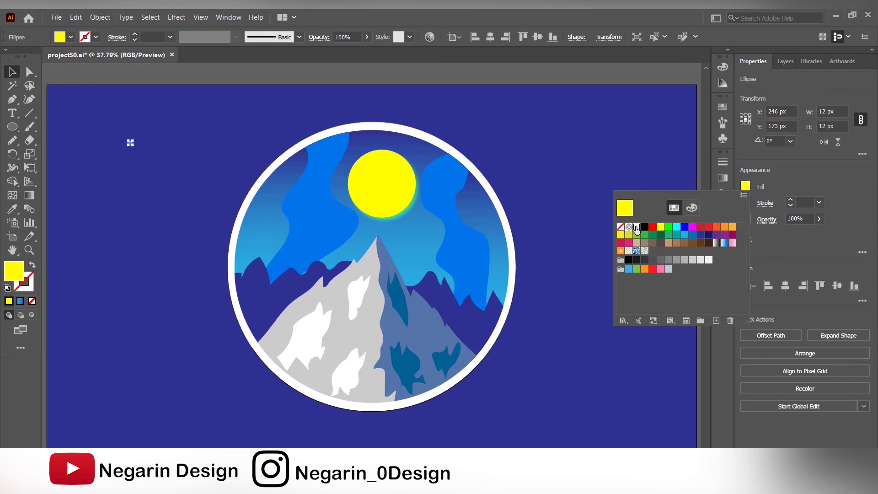
pyautogui.click(629, 226)
# - Move the small white circle into the sky and scatter copies of it as stars around the yellow circle and wavy bands
pyautogui.moveTo(130, 145); pyautogui.dragTo(279, 220)
pyautogui.keyDown('alt'); pyautogui.moveTo(279, 220); pyautogui.dragTo(310, 197); pyautogui.keyUp('alt')
pyautogui.keyDown('alt'); pyautogui.moveTo(311, 197); pyautogui.dragTo(323, 161); pyautogui.keyUp('alt')
pyautogui.keyDown('alt'); pyautogui.moveTo(322, 161); pyautogui.dragTo(368, 147); pyautogui.keyUp('alt')
pyautogui.keyDown('alt'); pyautogui.moveTo(368, 147); pyautogui.dragTo(415, 150); pyautogui.keyUp('alt')
pyautogui.keyDown('alt'); pyautogui.moveTo(416, 149); pyautogui.dragTo(470, 193); pyautogui.keyUp('alt')
pyautogui.keyDown('alt'); pyautogui.moveTo(470, 193); pyautogui.dragTo(446, 200); pyautogui.keyUp('alt')
pyautogui.keyDown('alt'); pyautogui.moveTo(446, 200); pyautogui.dragTo(413, 238); pyautogui.keyUp('alt')
pyautogui.keyDown('alt'); pyautogui.moveTo(413, 237); pyautogui.dragTo(394, 230); pyautogui.keyUp('alt')
pyautogui.keyDown('alt'); pyautogui.moveTo(393, 231); pyautogui.dragTo(254, 241); pyautogui.keyUp('alt')
pyautogui.click(151, 131)
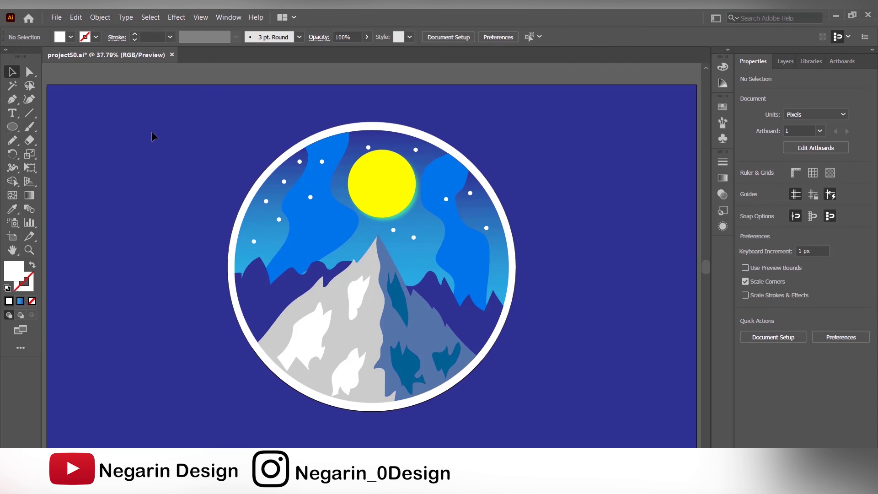
# - Scale down some of the stars below the yellow circle and around the left wavy band to vary their sizes
pyautogui.click(394, 230)
pyautogui.keyDown('shift'); pyautogui.click(414, 238); pyautogui.keyUp('shift')
pyautogui.keyDown('shift'); pyautogui.moveTo(417, 241); pyautogui.dragTo(415, 241); pyautogui.keyUp('shift')
pyautogui.click(266, 201)
pyautogui.keyDown('shift'); pyautogui.click(279, 219); pyautogui.keyUp('shift')
pyautogui.keyDown('shift'); pyautogui.moveTo(282, 222); pyautogui.dragTo(303, 194); pyautogui.keyUp('shift')
pyautogui.click(284, 182)
pyautogui.keyDown('shift'); pyautogui.click(310, 198); pyautogui.keyUp('shift')
pyautogui.click(163, 156)
# - Shrink the star to the upper right of the yellow circle and place a copy of a small star in the left wavy band
pyautogui.click(446, 200)
pyautogui.click(416, 149)
pyautogui.click(206, 160)
pyautogui.keyDown('shift'); pyautogui.moveTo(418, 152); pyautogui.dragTo(367, 143); pyautogui.keyUp('shift')
pyautogui.click(175, 175)
pyautogui.moveTo(301, 191); pyautogui.dragTo(319, 209)
pyautogui.click(126, 170)
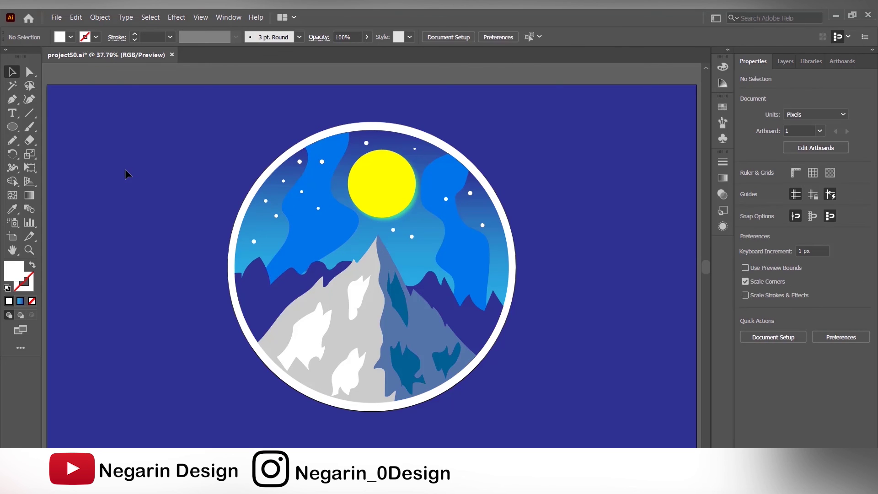